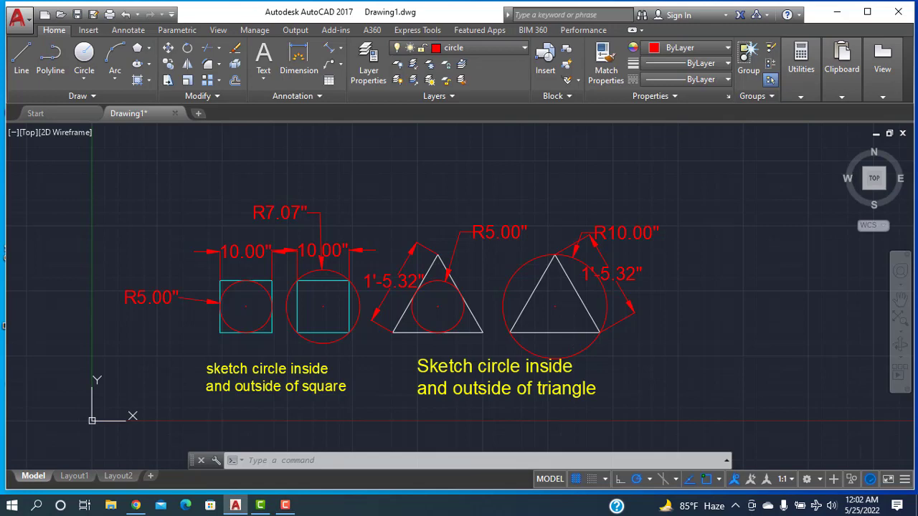
Step: Pan the drawing sideways to an empty area of model space for the new sketch
mouse_move(636, 317)
middle_down()
mouse_move(621, 330)
mouse_move(504, 334)
mouse_move(318, 307)
mouse_move(130, 311)
middle_up()
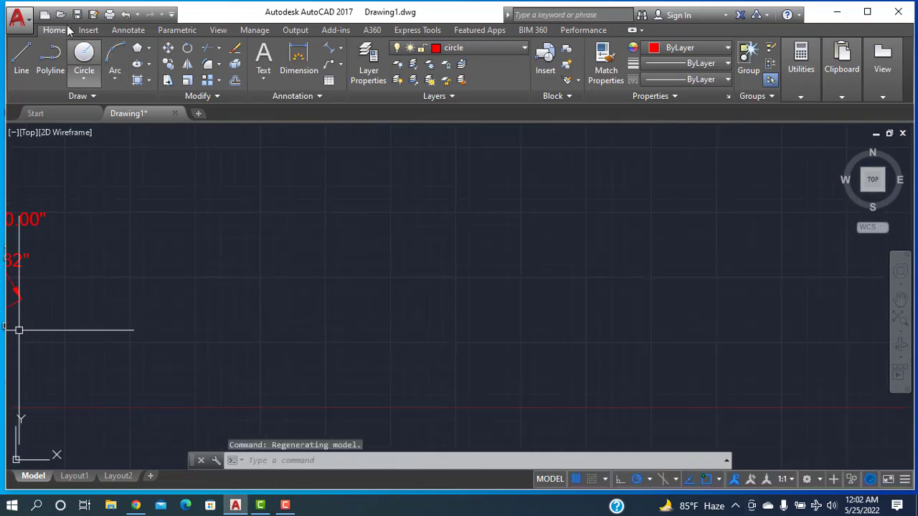
Step: Drop the first rectangle attempt and make Defpoints the current layer
click(149, 48)
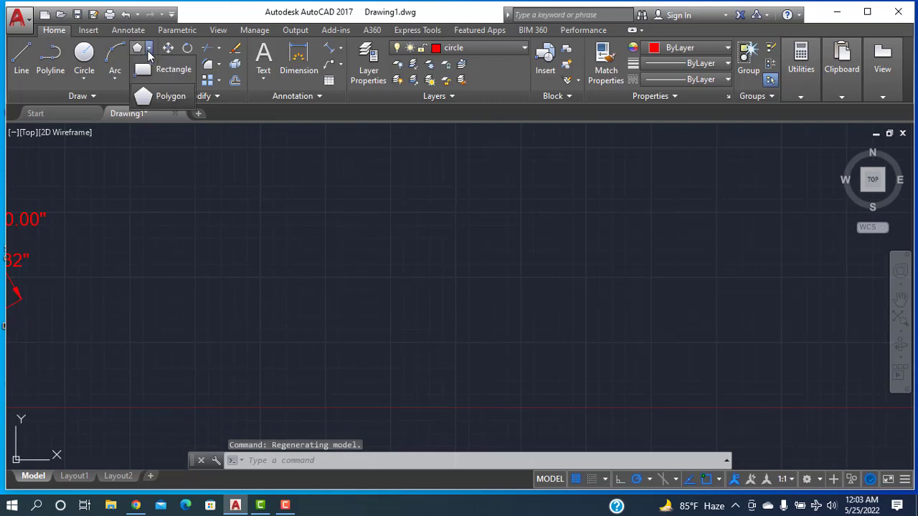
click(169, 70)
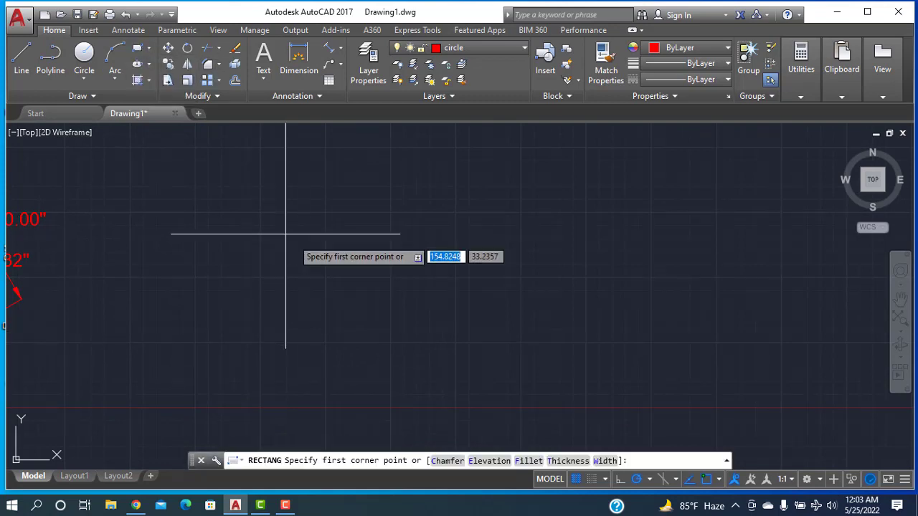
click(442, 281)
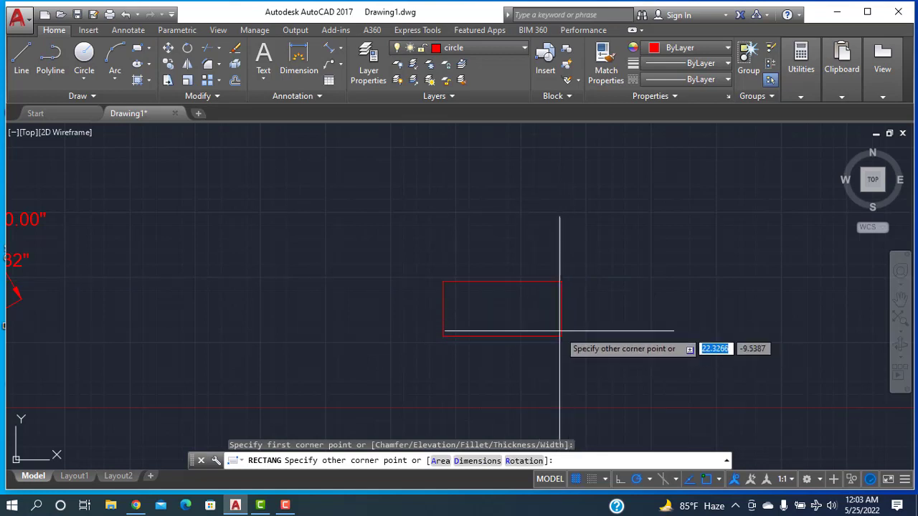
key(Escape)
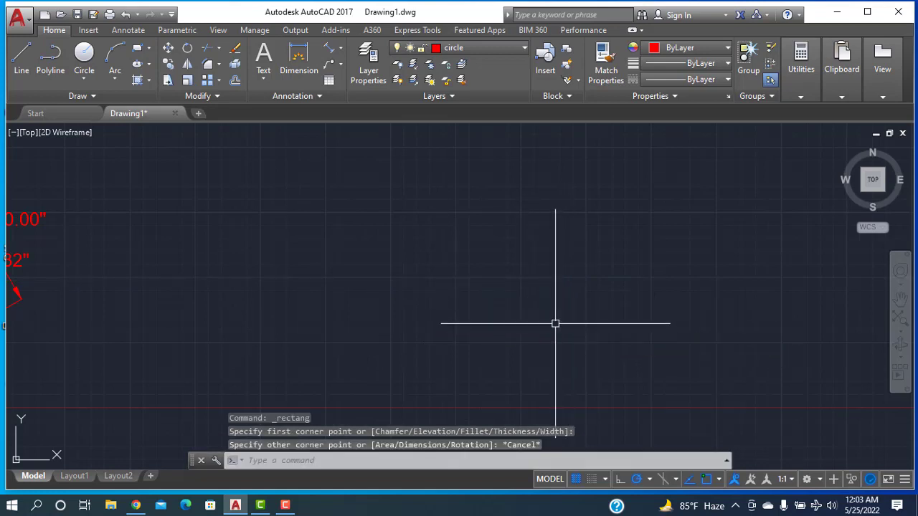
click(477, 48)
click(452, 66)
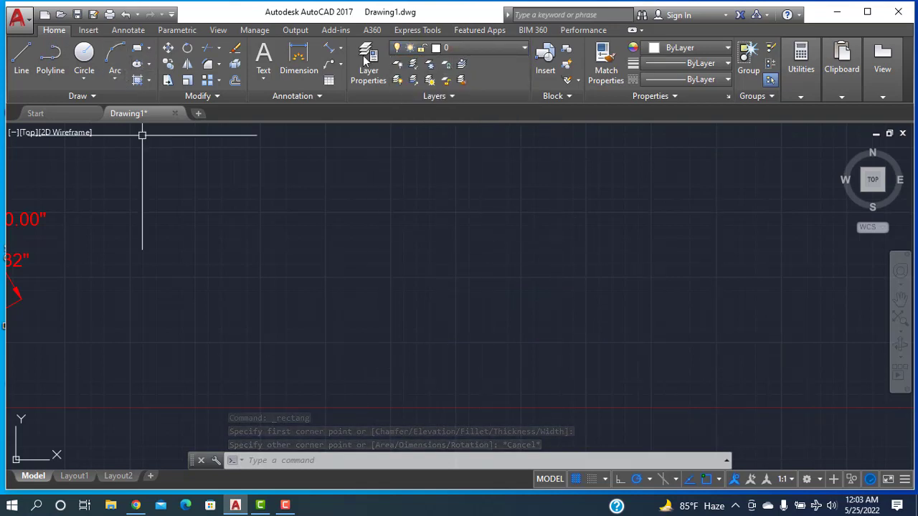
click(464, 49)
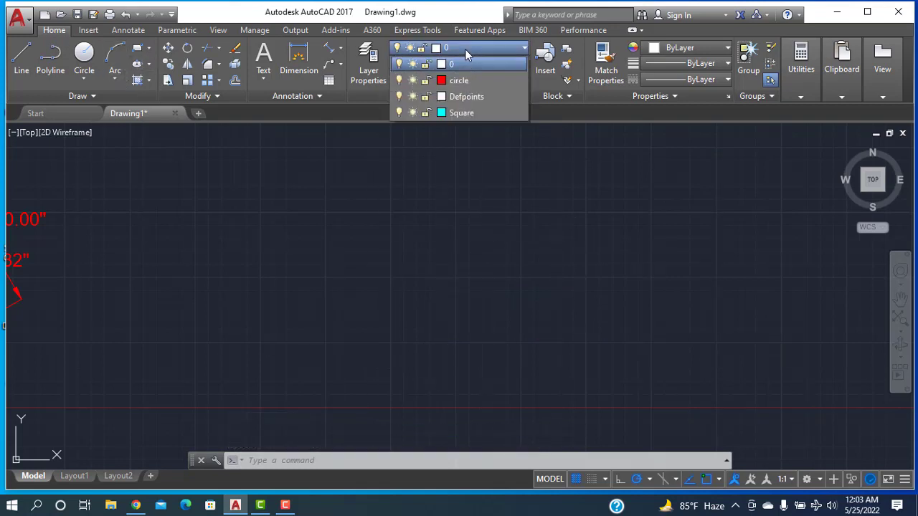
click(462, 100)
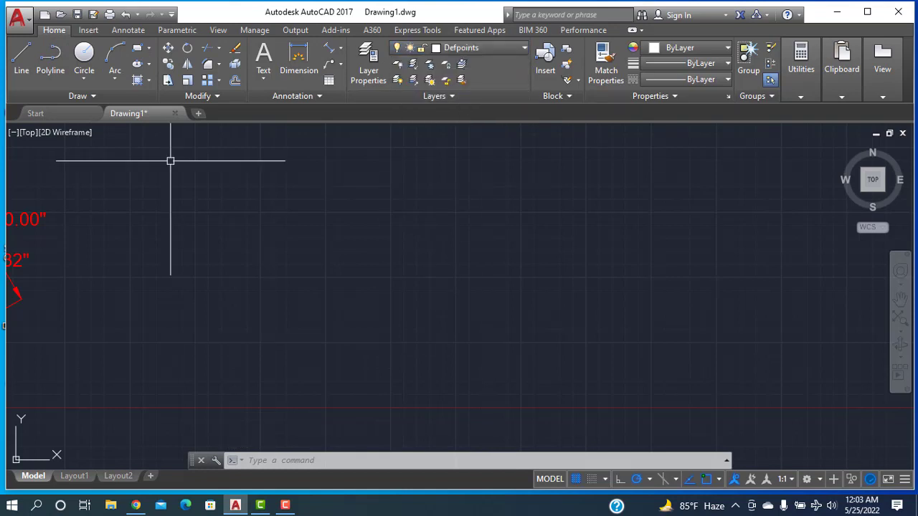
Step: Draw a 10 by 10 rectangle in the empty area and centre it in view
click(148, 50)
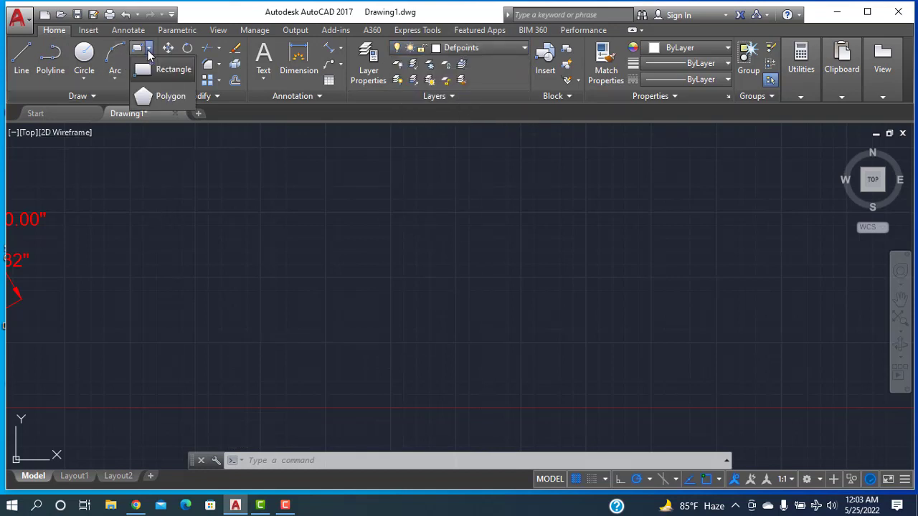
click(166, 67)
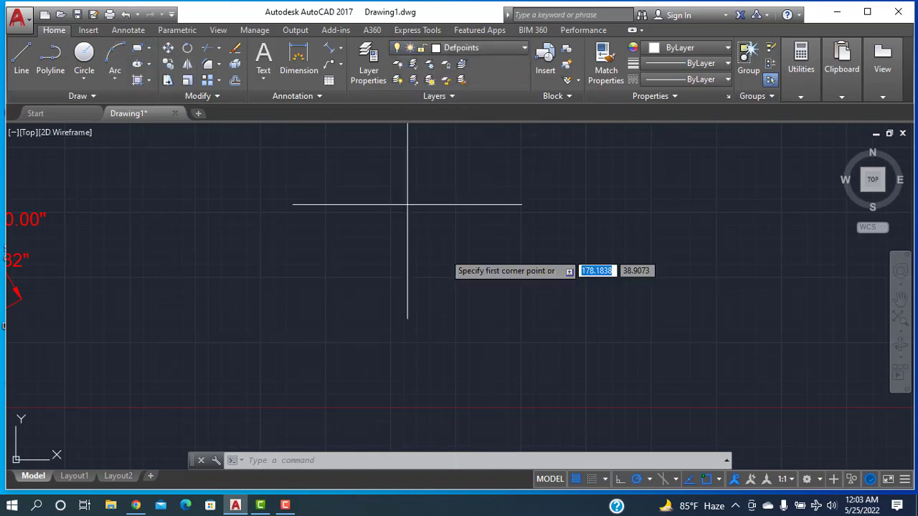
click(439, 230)
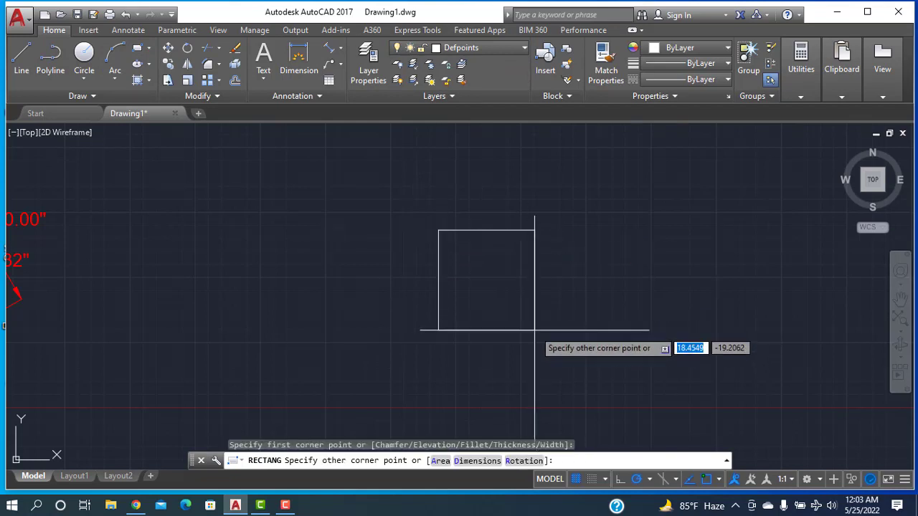
text(10)
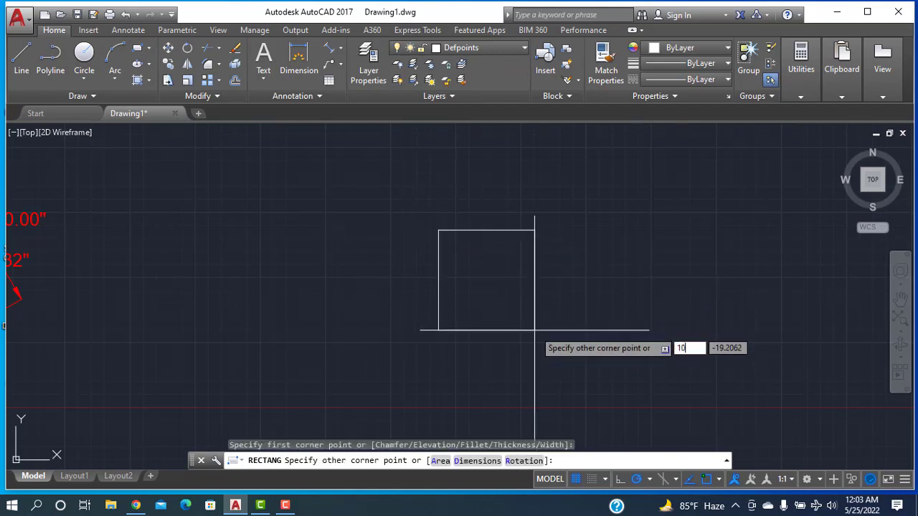
key(Tab)
text(10)
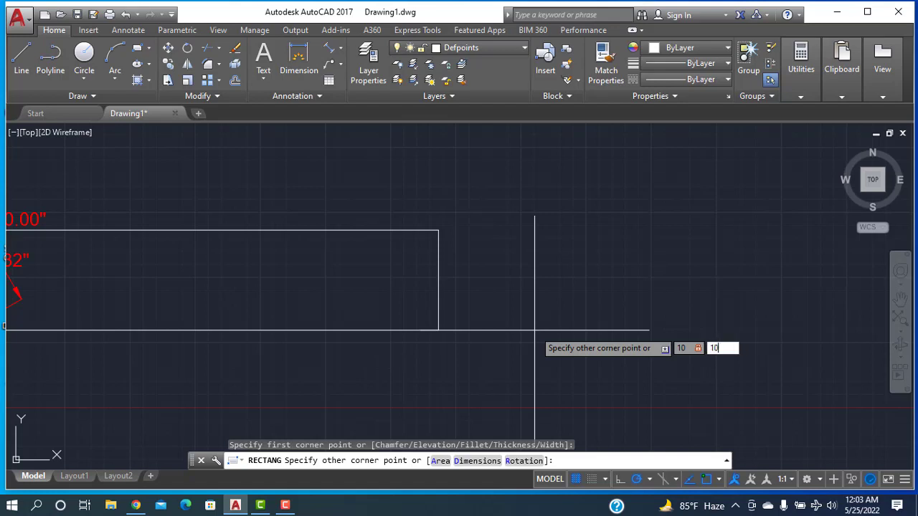
key(Return)
scroll(466, 165, up, 2)
mouse_move(562, 253)
middle_down()
mouse_move(550, 296)
mouse_move(420, 312)
mouse_move(420, 302)
middle_up()
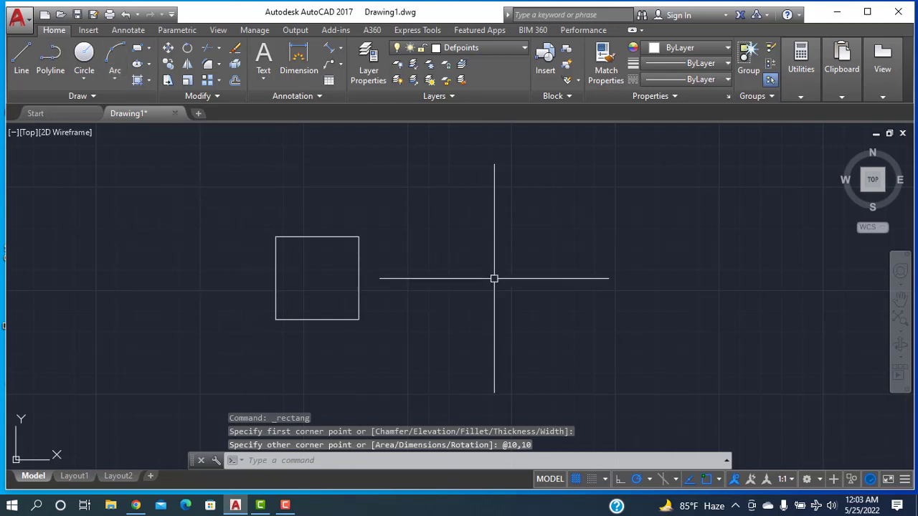
Step: Draw a 3-Point circle through the square's left, top and right side midpoints
click(85, 78)
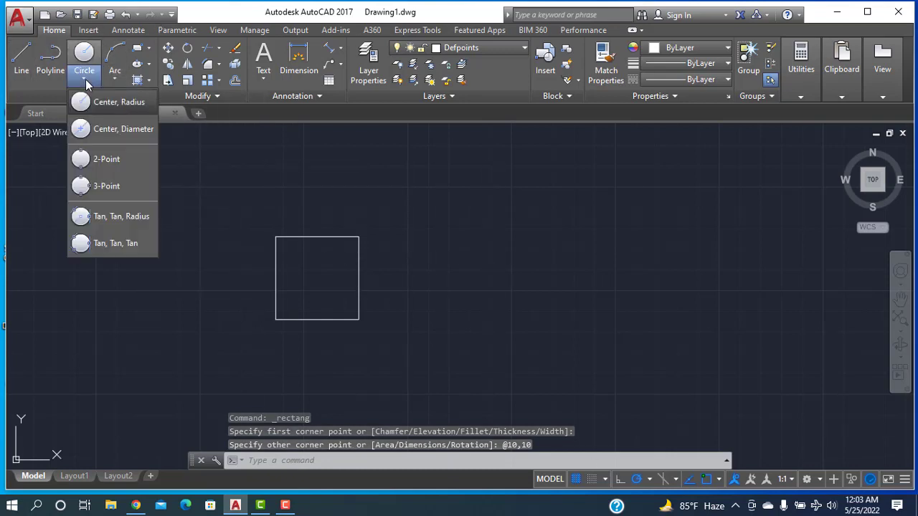
click(113, 188)
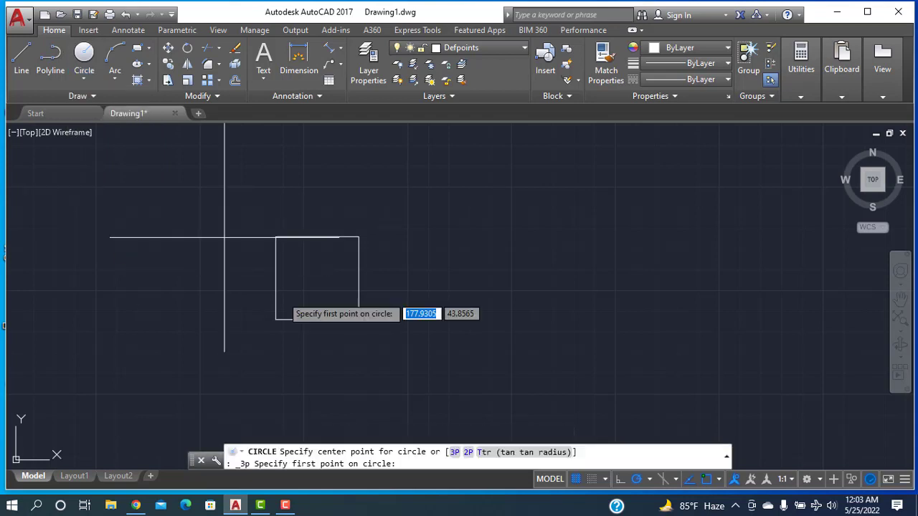
click(276, 279)
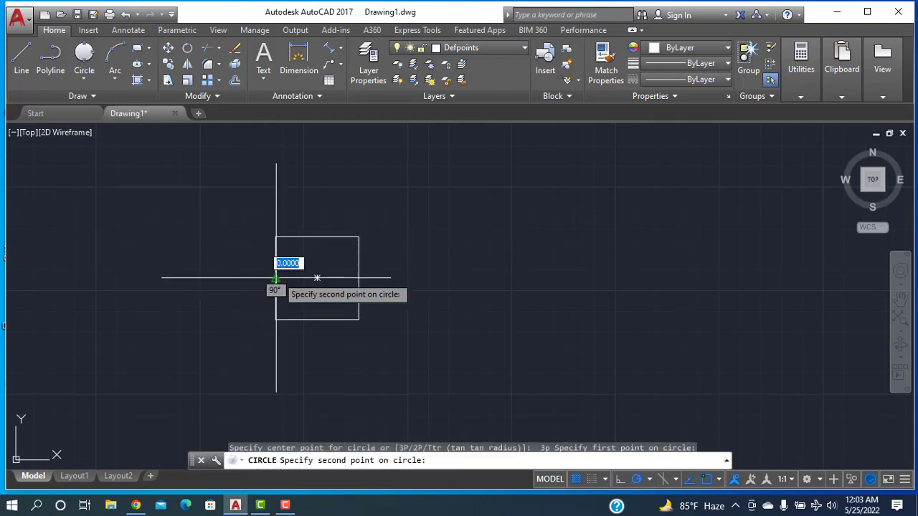
click(317, 237)
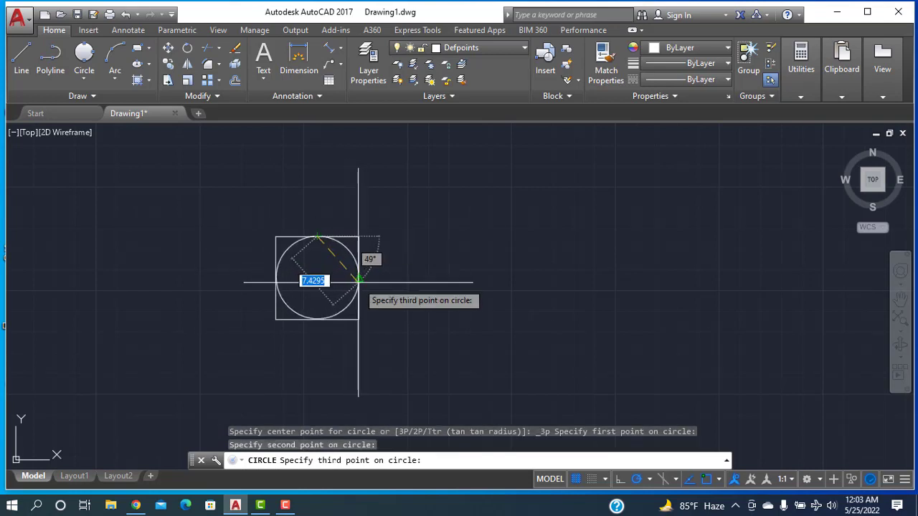
click(359, 279)
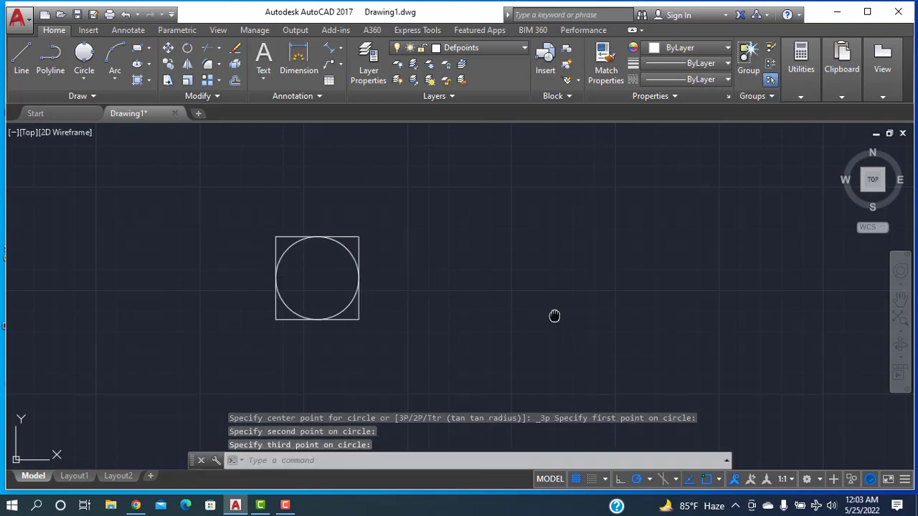
middle_drag(552, 316, 446, 341)
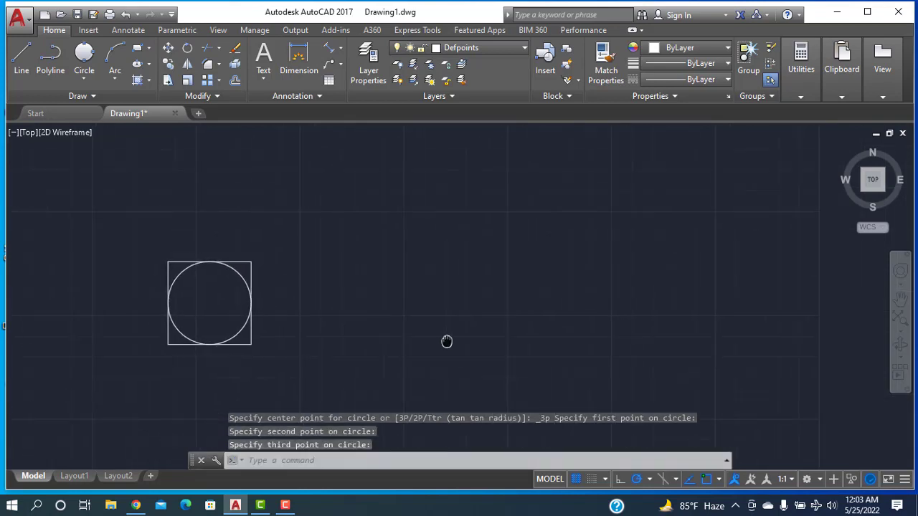
Step: Draw a second 10 by 10 square to the right
click(147, 51)
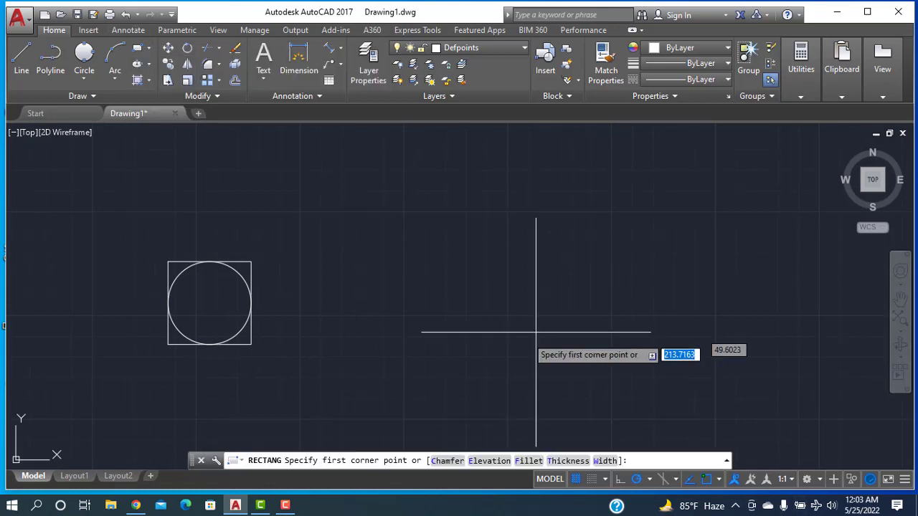
click(426, 311)
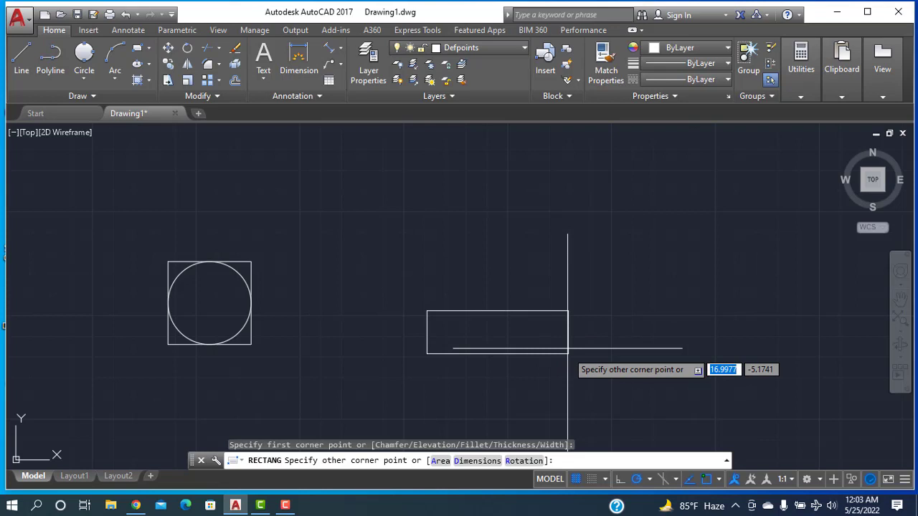
text(10)
key(Tab)
text(10)
key(Return)
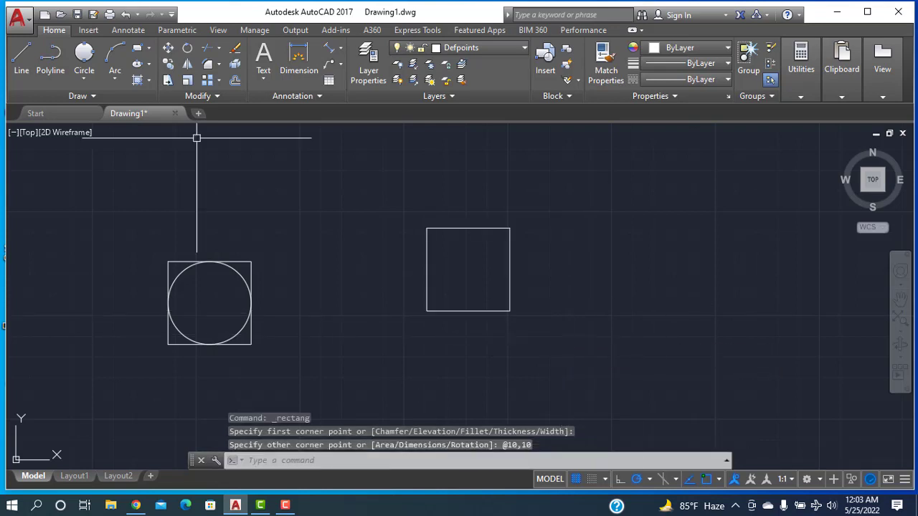
Step: Draw a 3-Point circle through the square's bottom-left, bottom-right and top-right corners
click(85, 73)
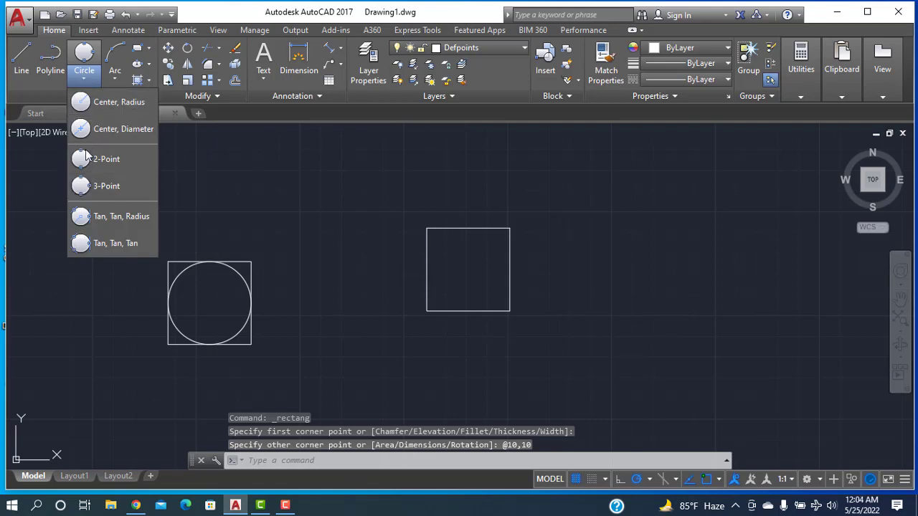
click(92, 191)
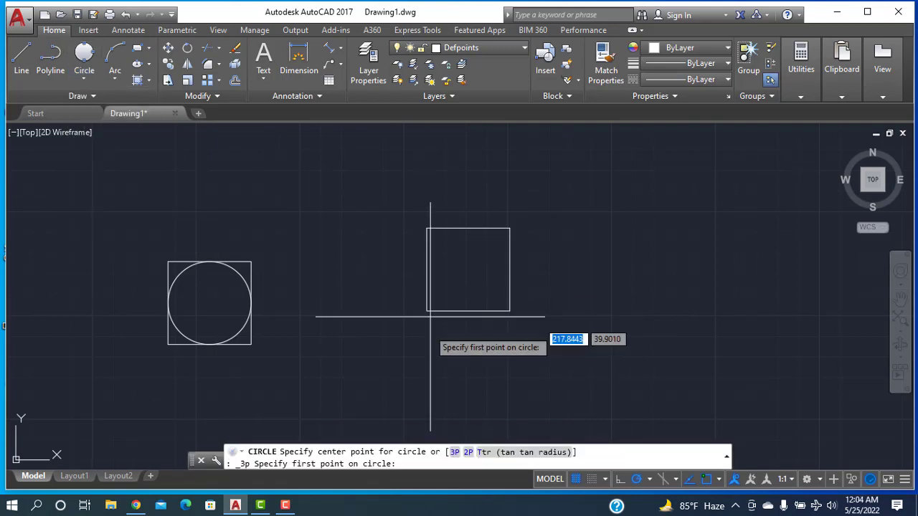
click(427, 311)
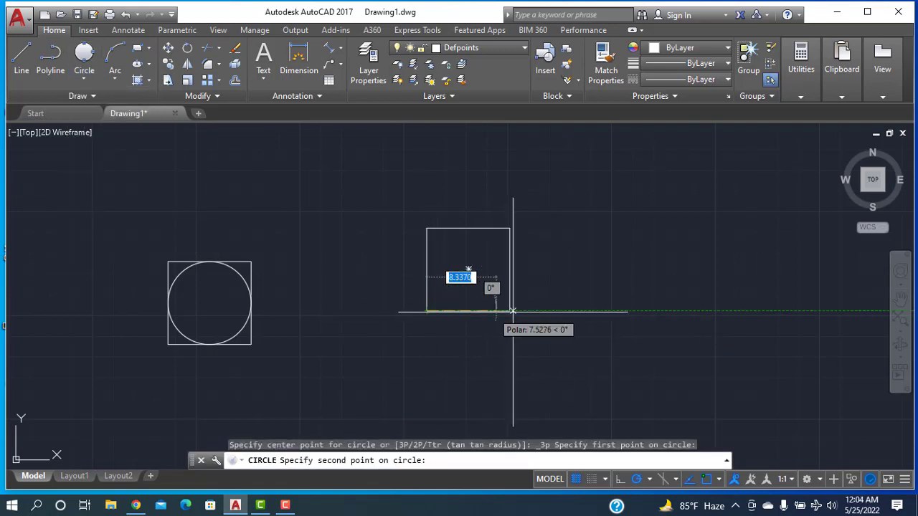
click(510, 311)
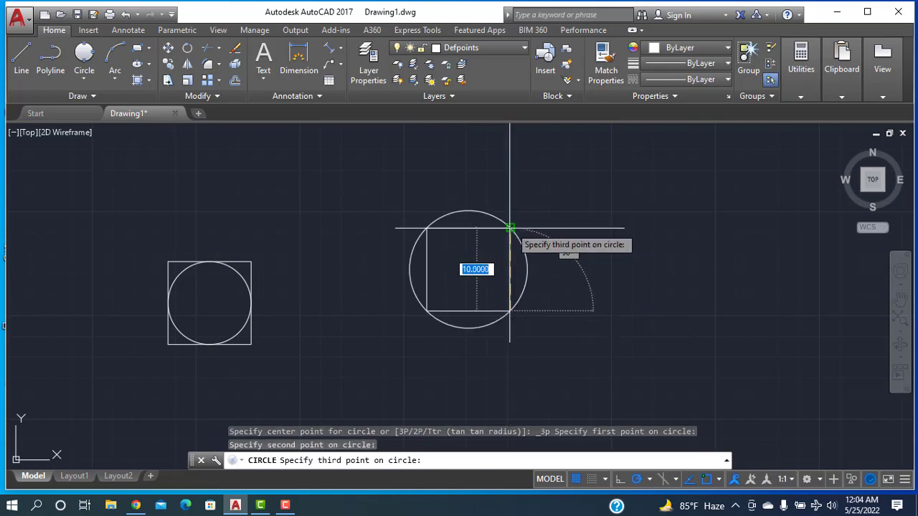
click(510, 228)
Step: Select the second square and its circle and start the MOVE command
mouse_move(584, 225)
middle_down()
mouse_move(578, 254)
mouse_move(451, 258)
mouse_move(580, 227)
middle_up()
mouse_move(615, 199)
mouse_down()
mouse_move(544, 314)
mouse_move(423, 201)
mouse_up()
text(m)
key(Return)
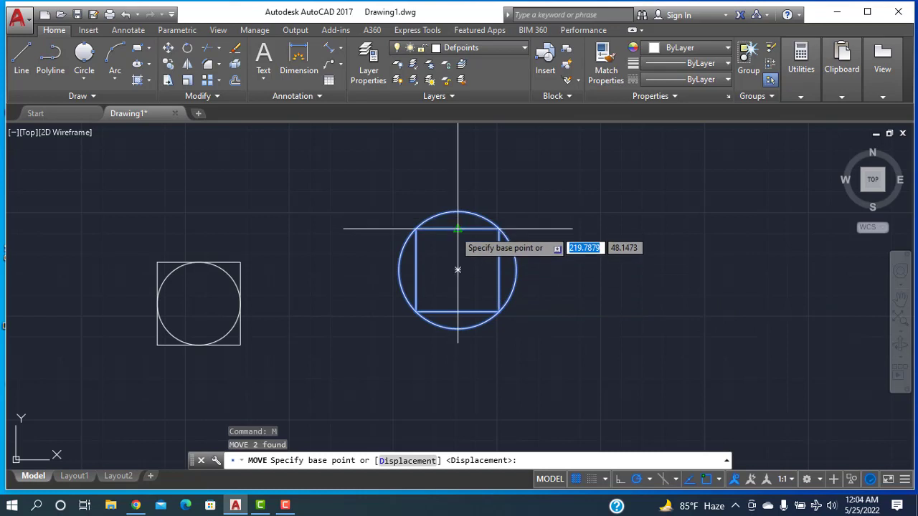
Step: Move the circumscribed pair from its circle centre to sit level beside the first square
click(457, 268)
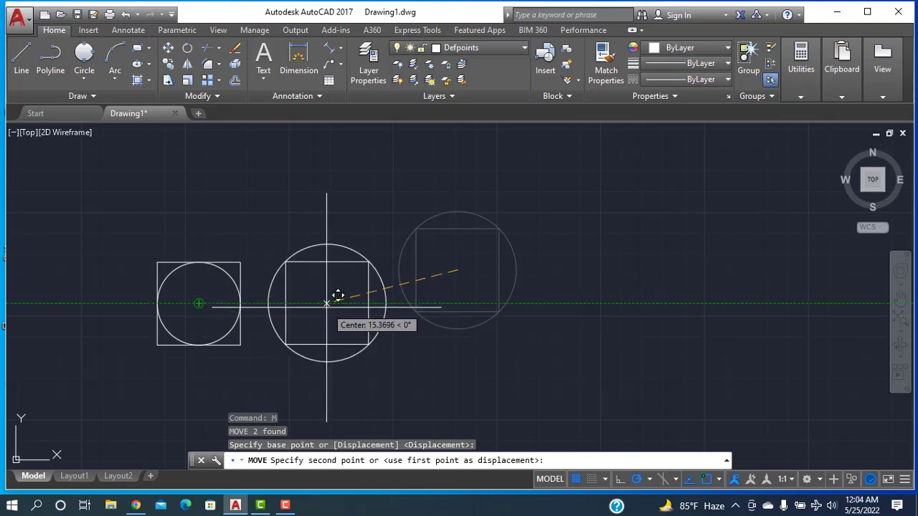
click(335, 300)
middle_drag(610, 329, 522, 316)
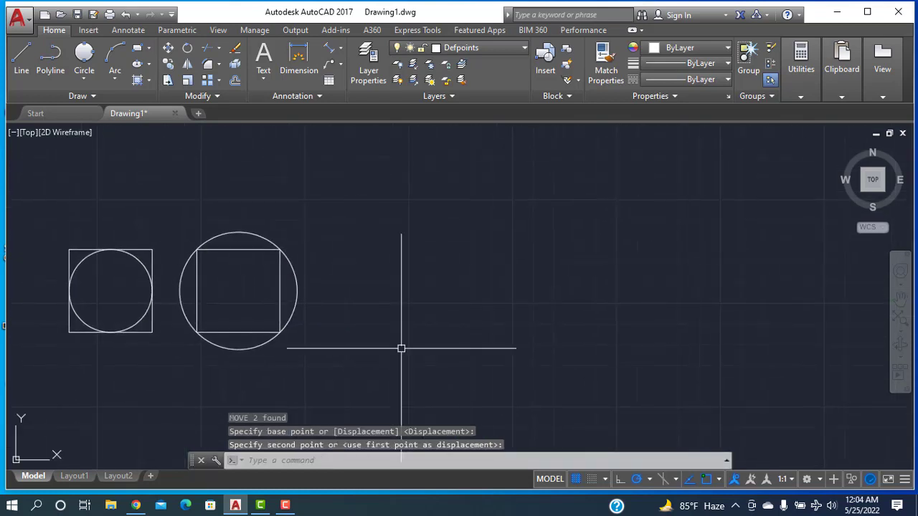
click(150, 48)
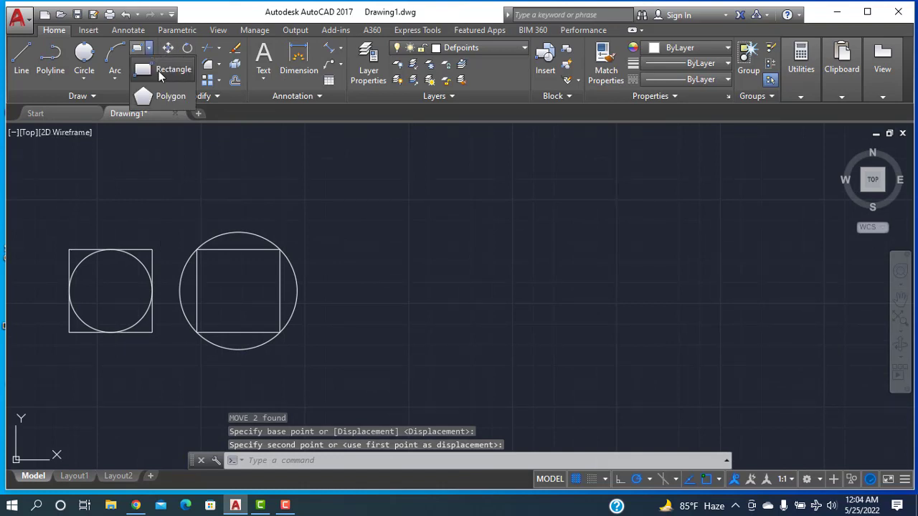
click(165, 97)
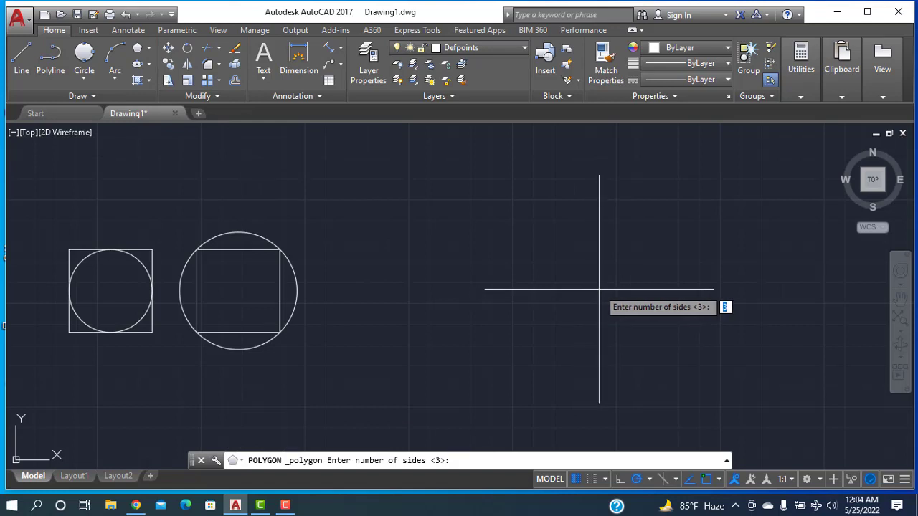
text(3)
key(Return)
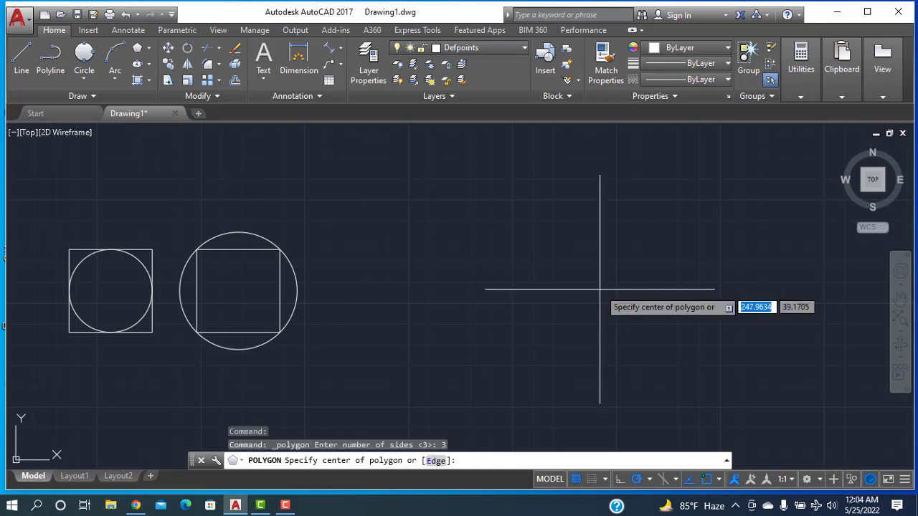
text(10)
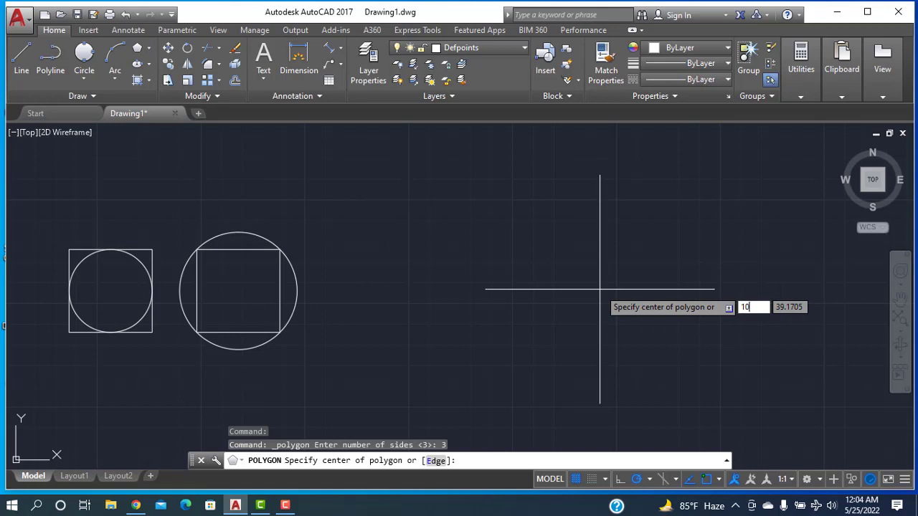
key(Return)
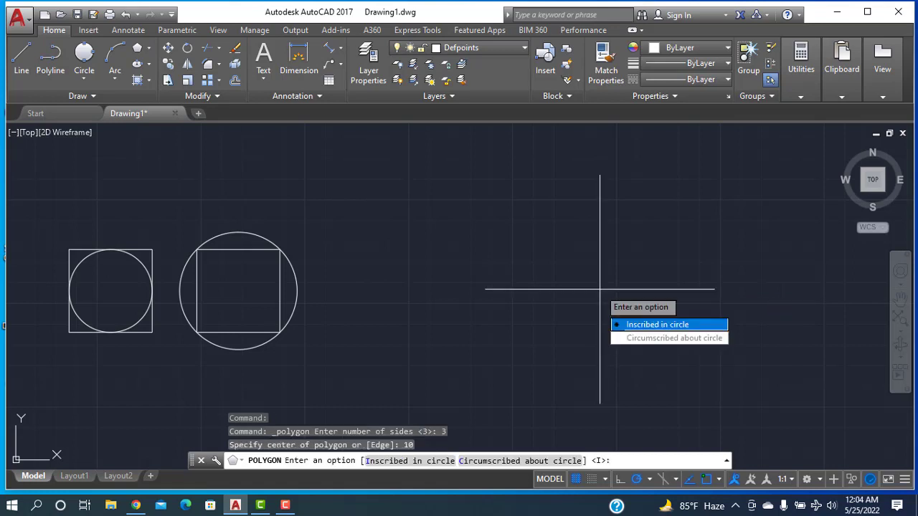
click(644, 325)
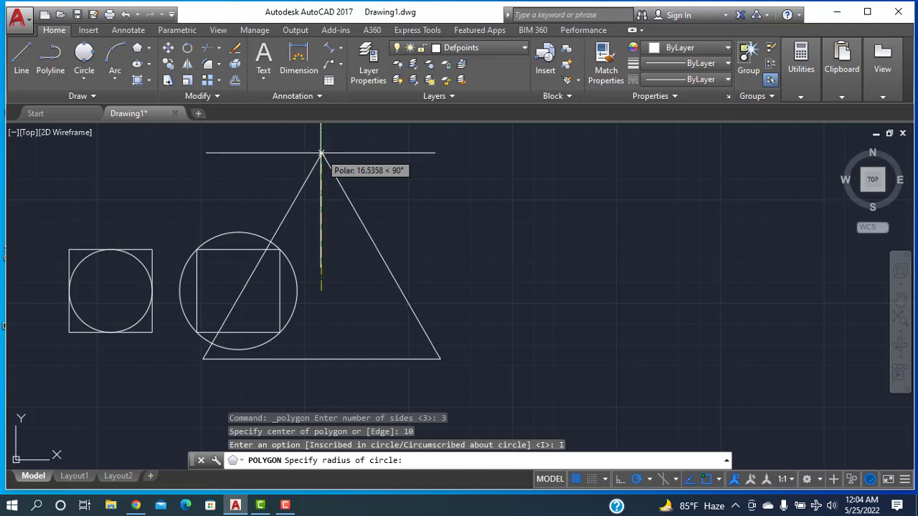
text(1)
key(Escape)
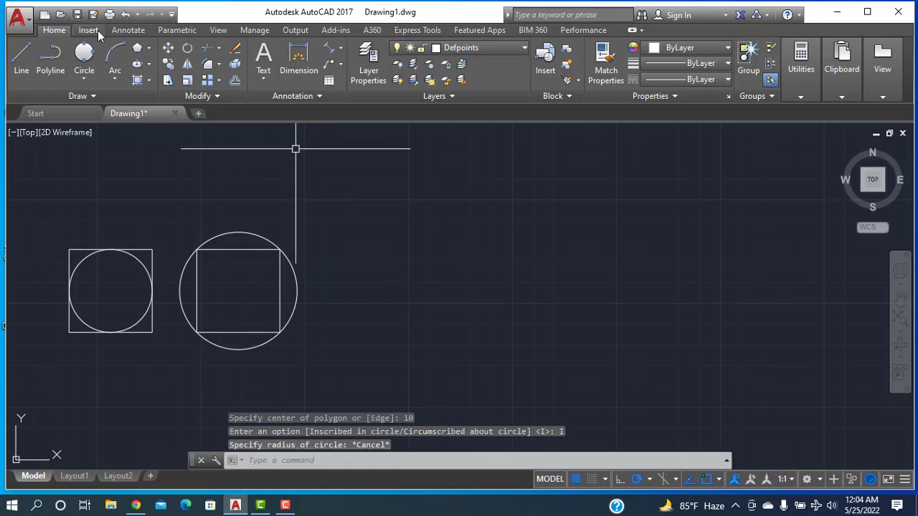
click(149, 48)
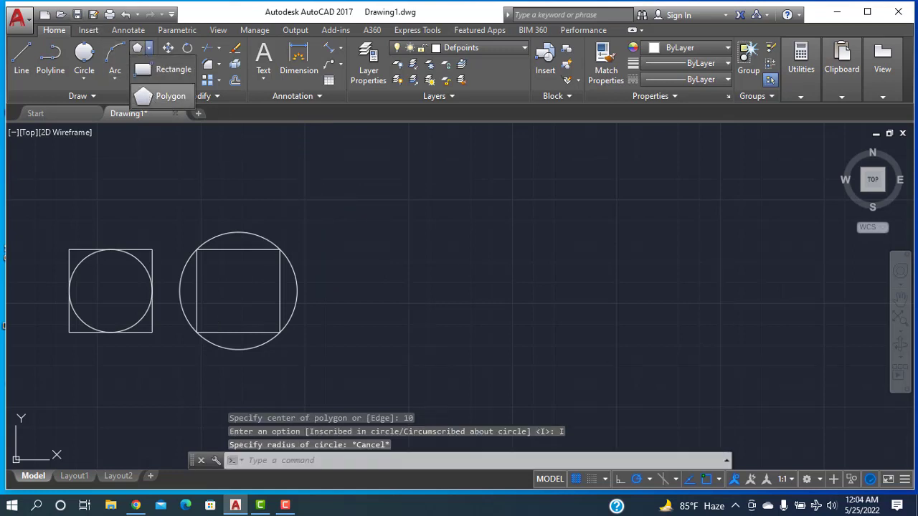
click(165, 96)
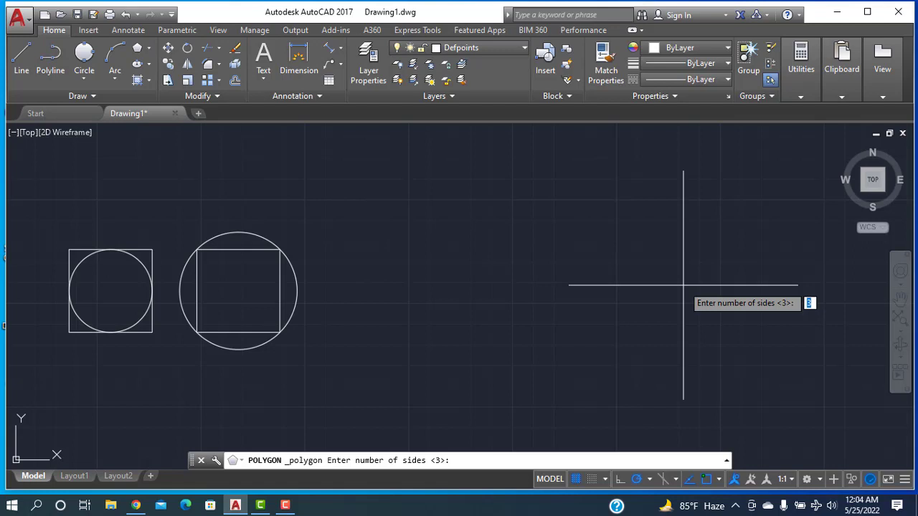
text(3)
key(Return)
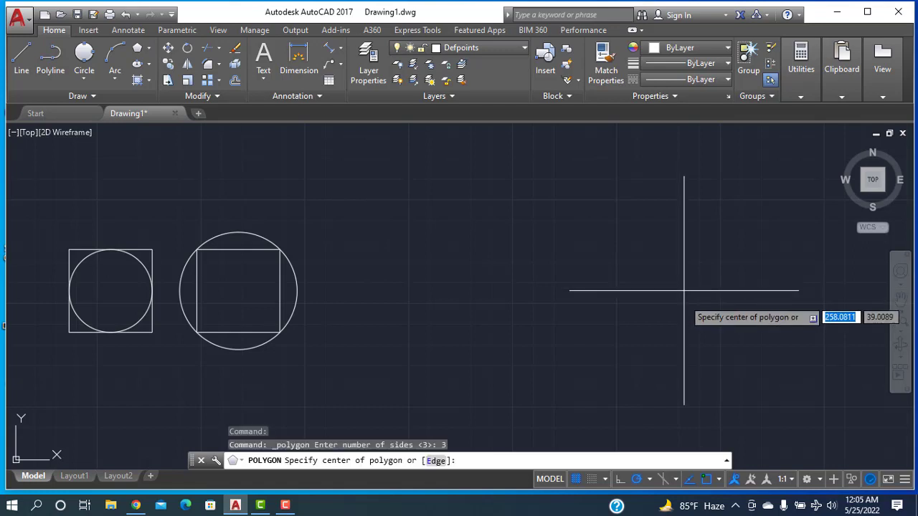
click(663, 305)
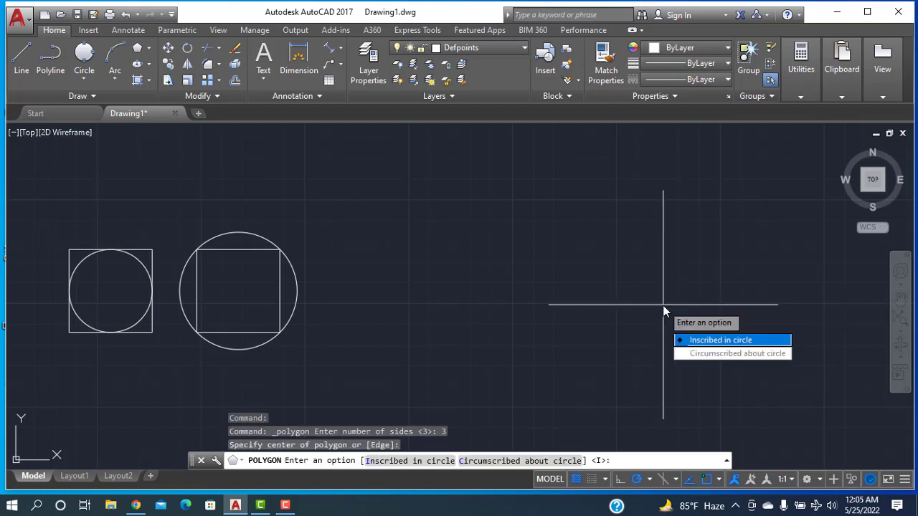
click(721, 342)
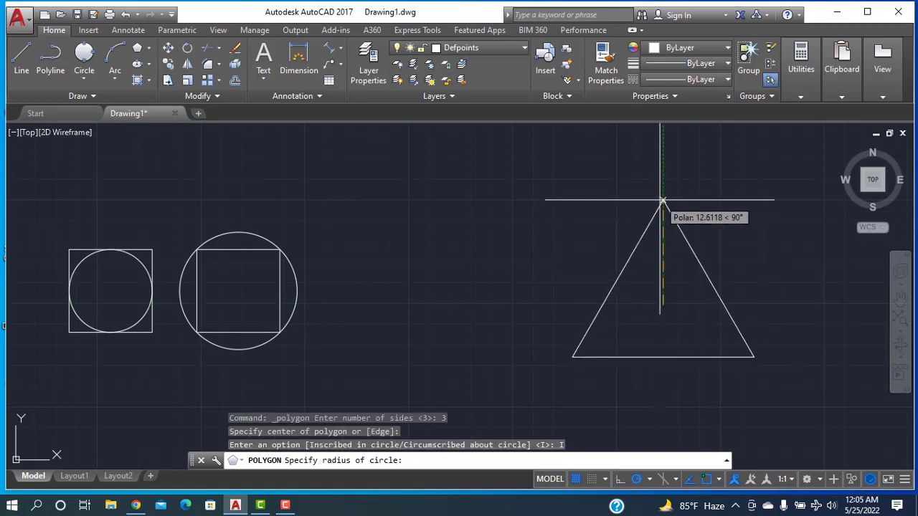
text(10)
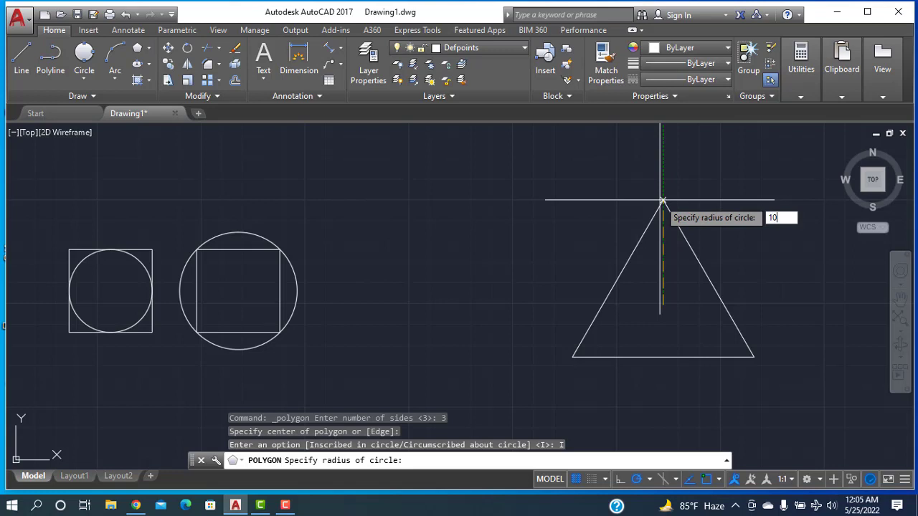
key(Return)
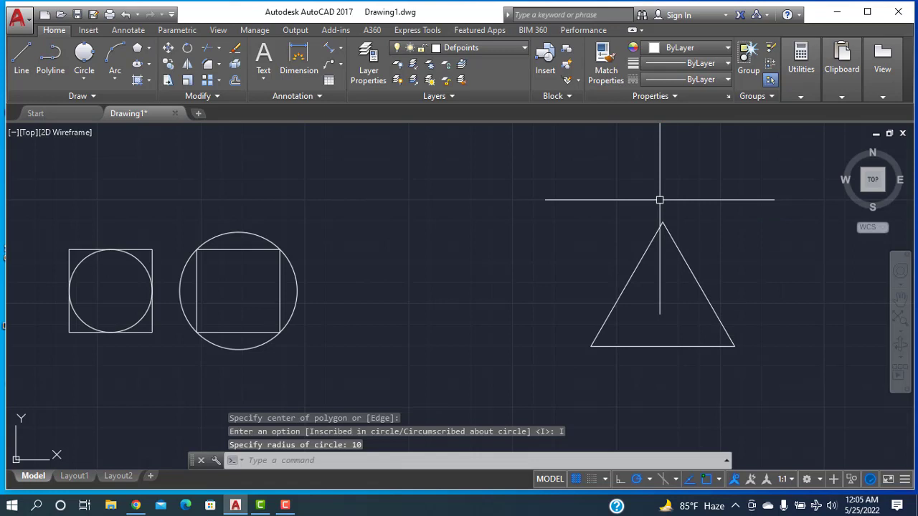
mouse_move(803, 258)
middle_down()
mouse_move(684, 248)
mouse_move(670, 259)
mouse_move(774, 254)
middle_up()
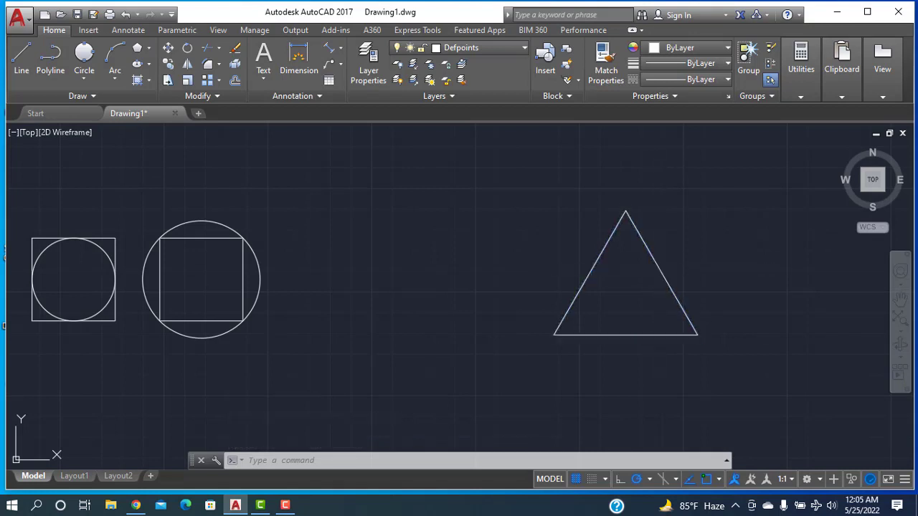
click(661, 272)
mouse_move(661, 272)
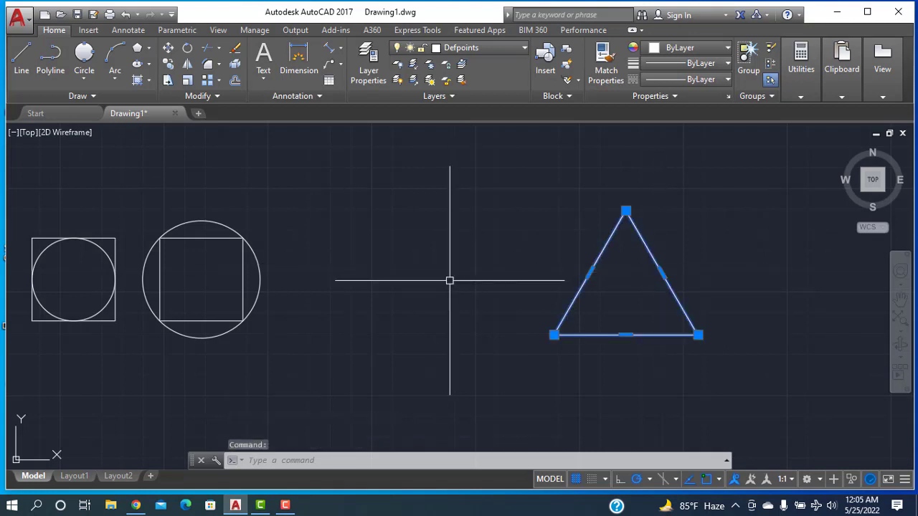
key(Delete)
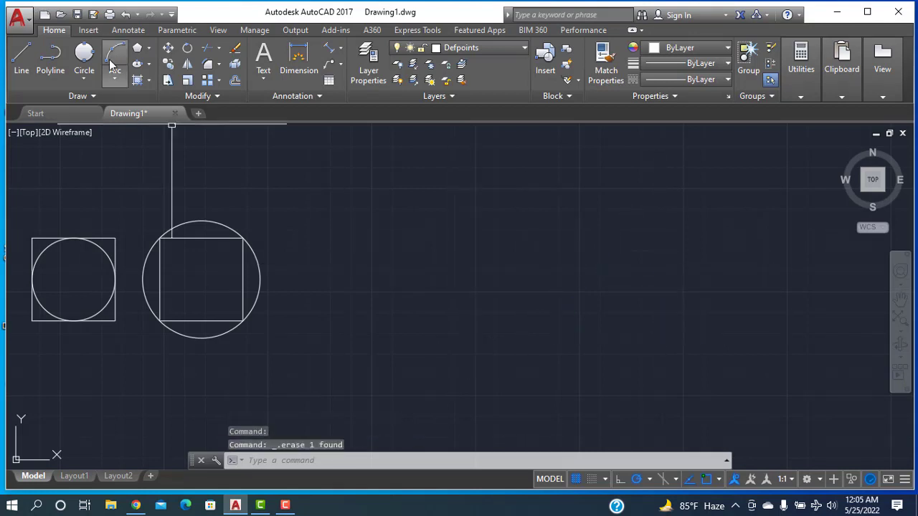
Step: Draw a 3-sided inscribed polygon with radius 5
click(149, 48)
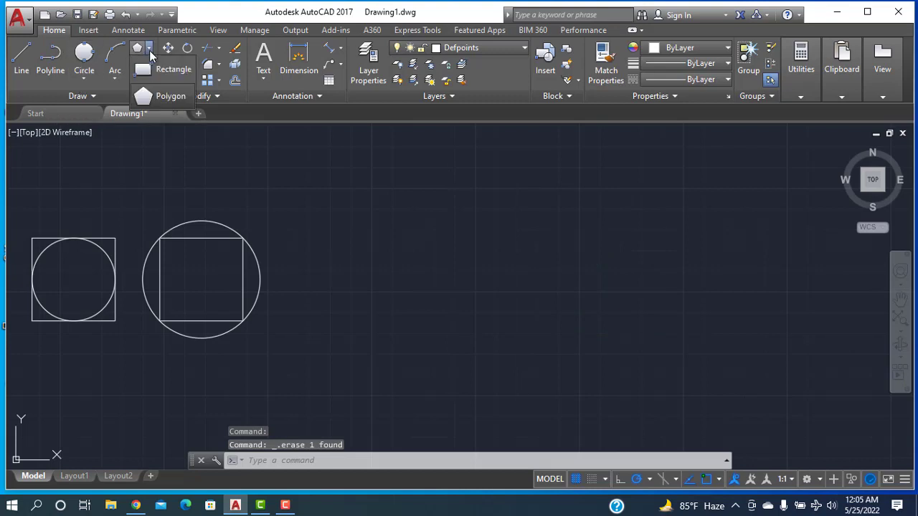
click(158, 99)
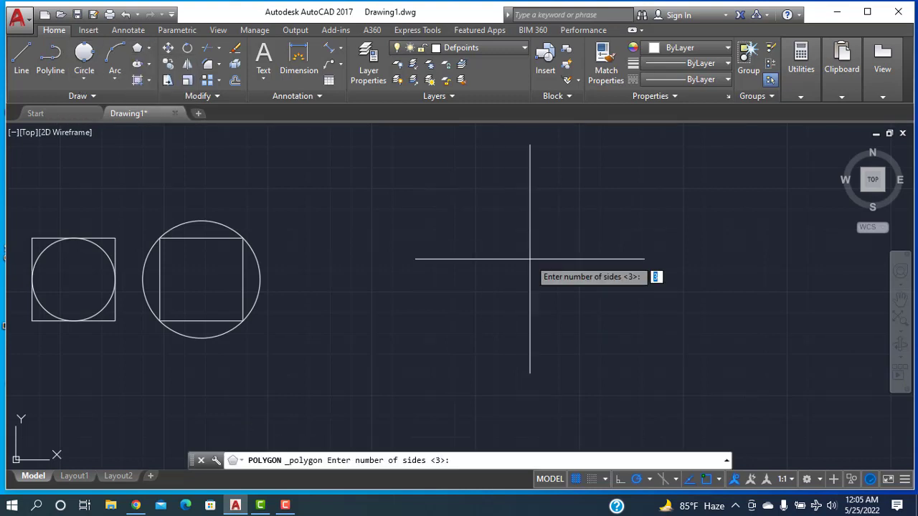
text(3)
key(Return)
click(640, 305)
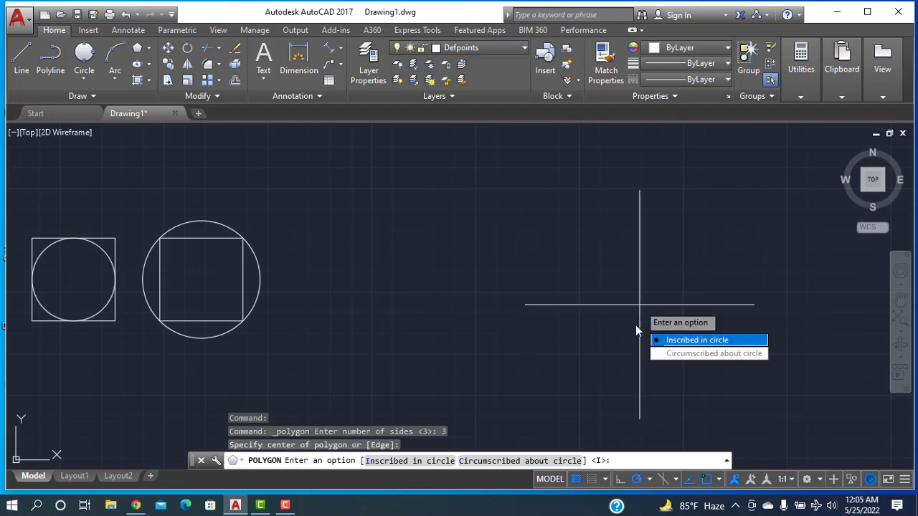
click(691, 341)
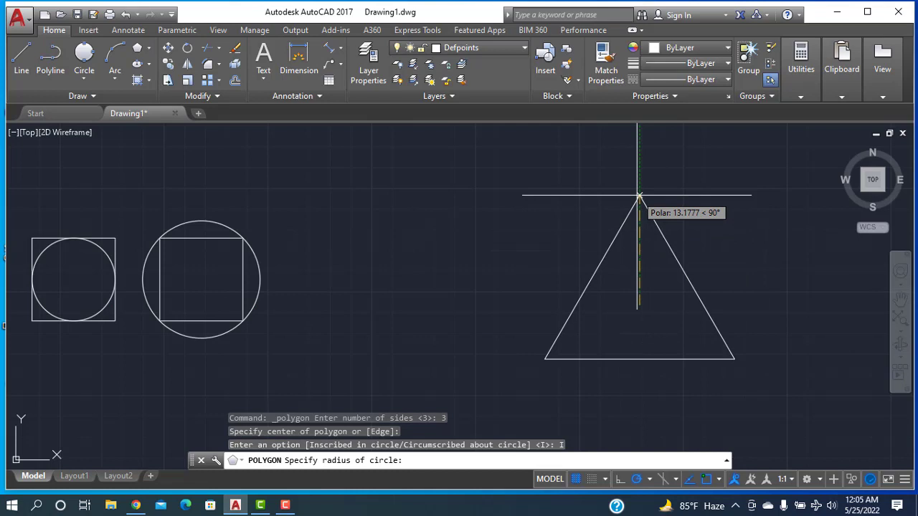
text(5)
mouse_move(717, 367)
middle_down()
mouse_move(676, 332)
mouse_move(639, 344)
mouse_move(723, 321)
middle_up()
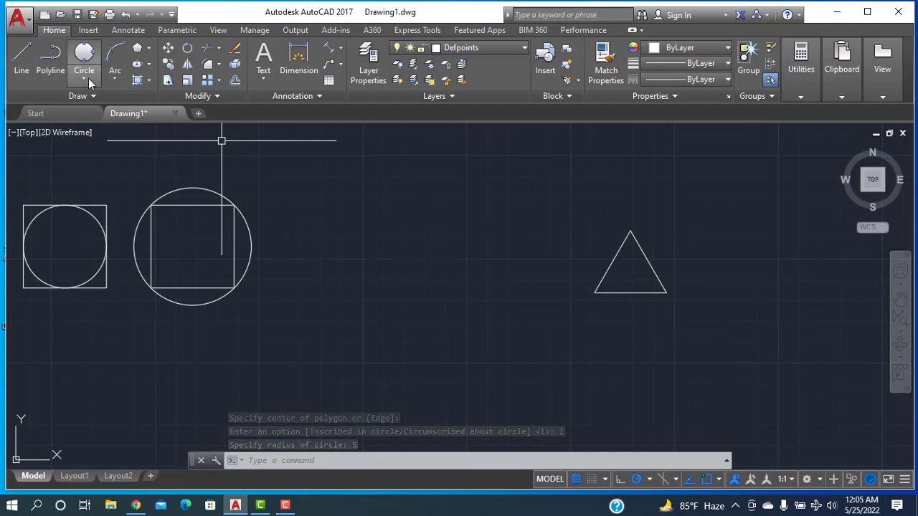
Step: Draw a 3-Point circle through the midpoints of the triangle's left, bottom and right sides
scroll(660, 286, up, 4)
middle_drag(674, 283, 528, 324)
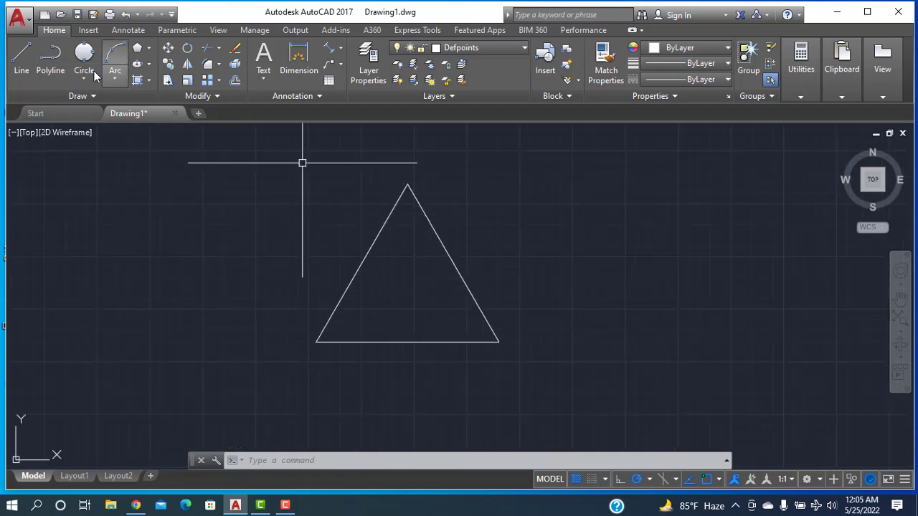
click(83, 76)
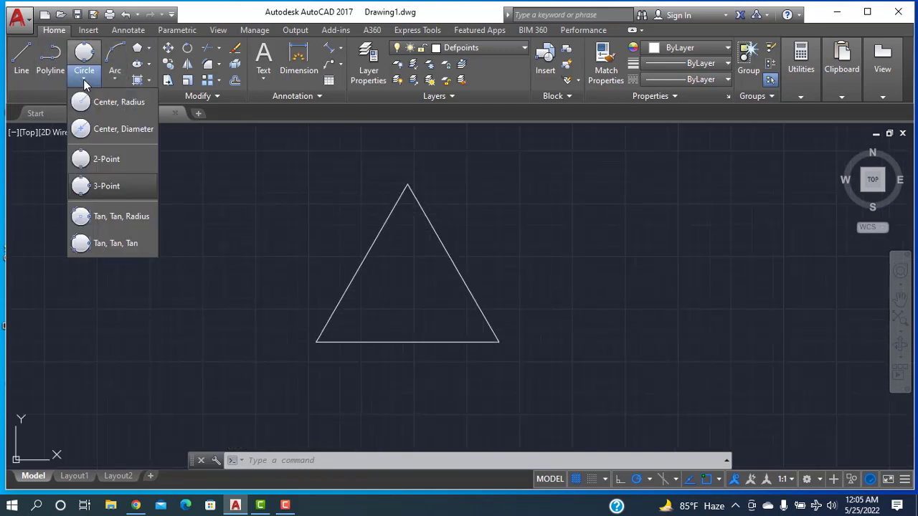
click(101, 189)
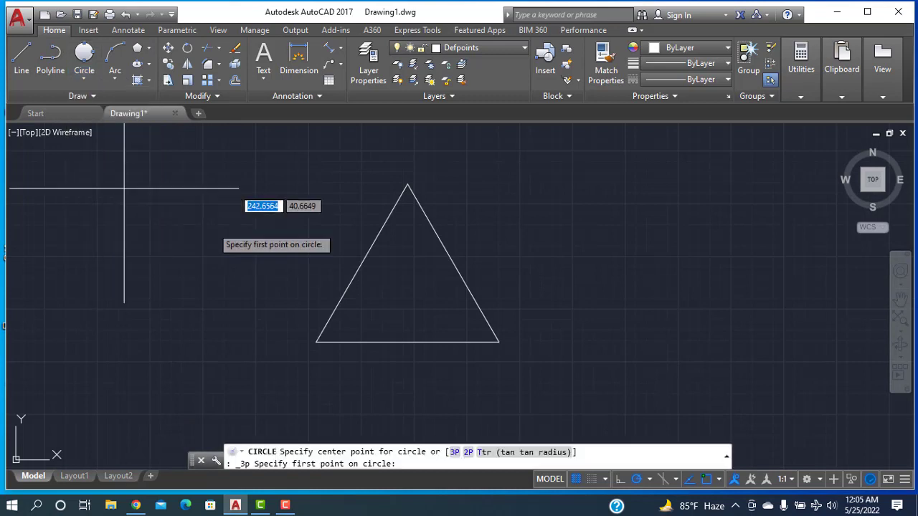
click(362, 263)
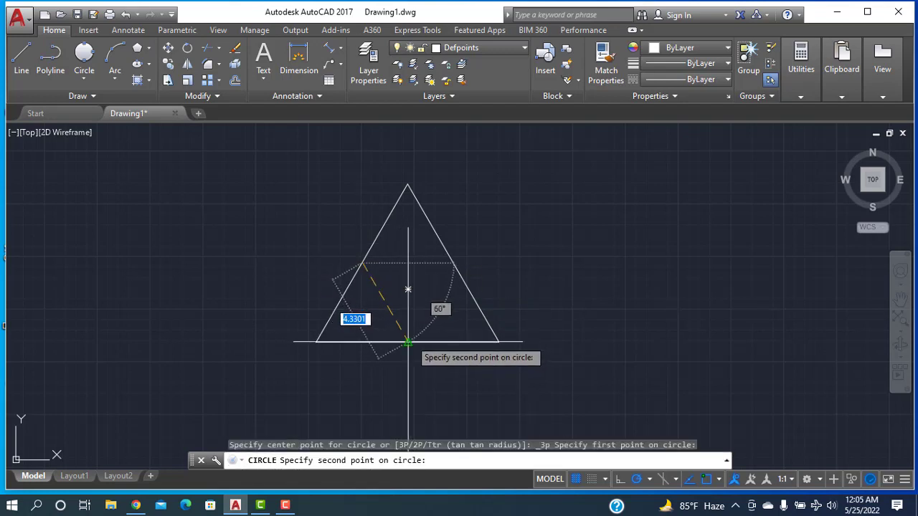
click(407, 341)
click(453, 263)
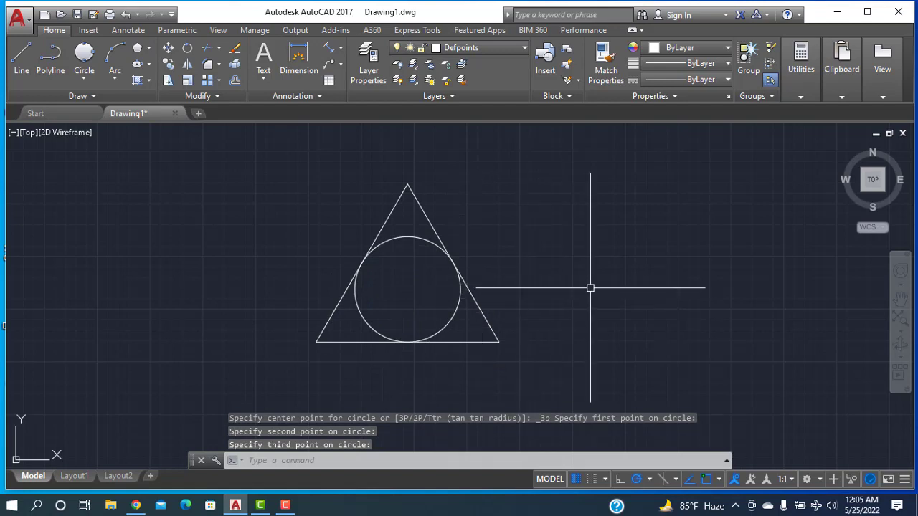
middle_drag(590, 287, 411, 305)
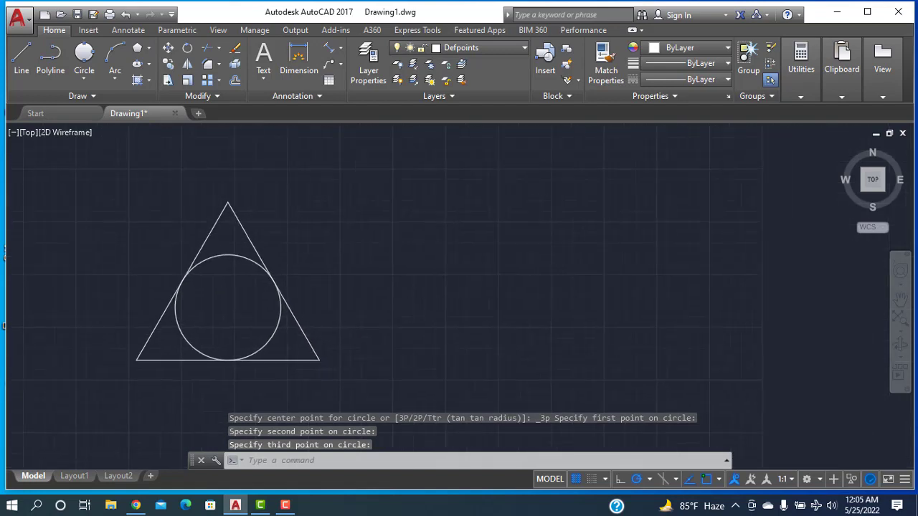
Step: Draw a second 3-sided polygon with radius 5 beside the first triangle
click(149, 49)
click(162, 96)
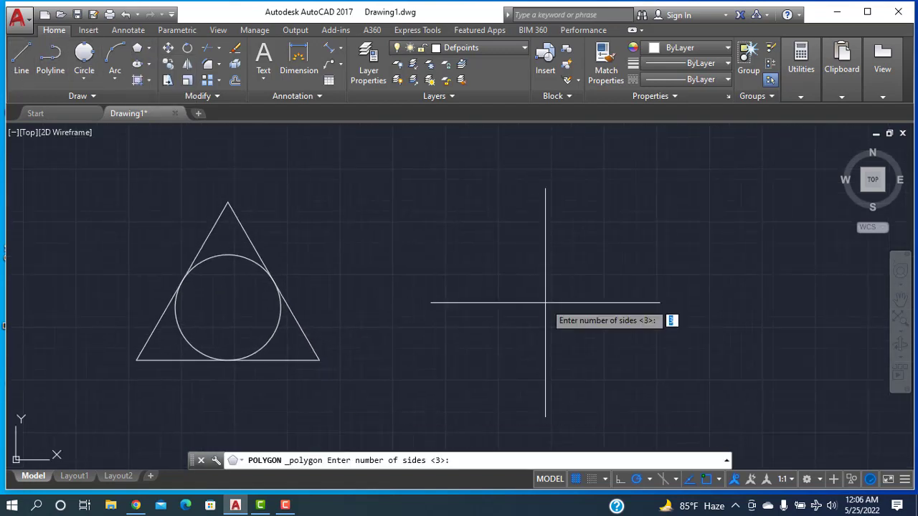
key(Return)
click(600, 300)
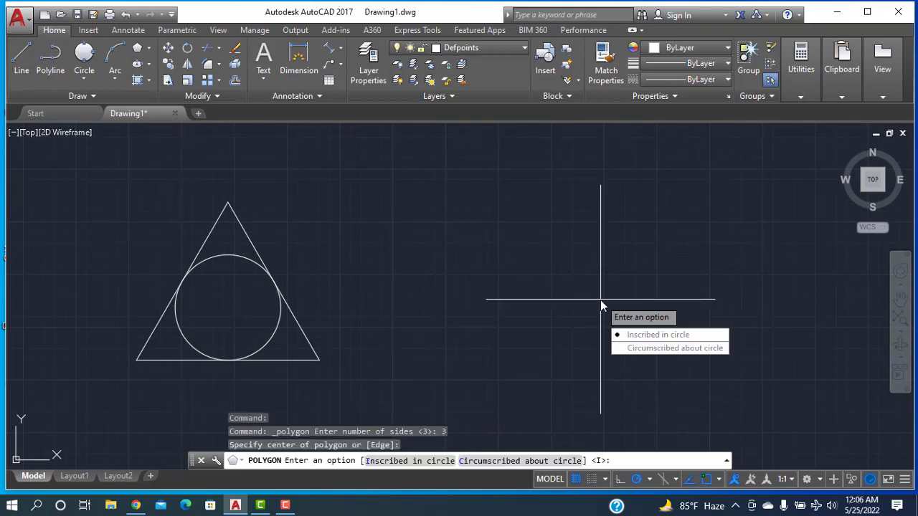
click(635, 336)
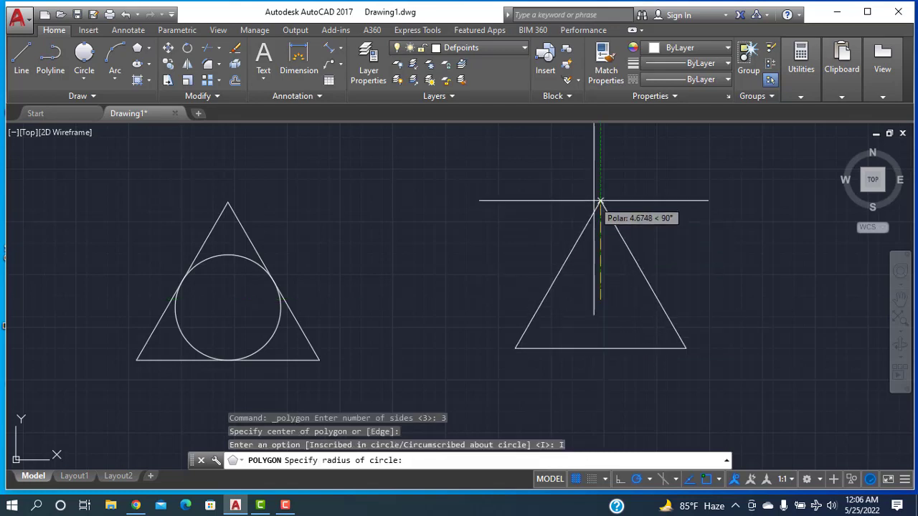
text(5)
key(Return)
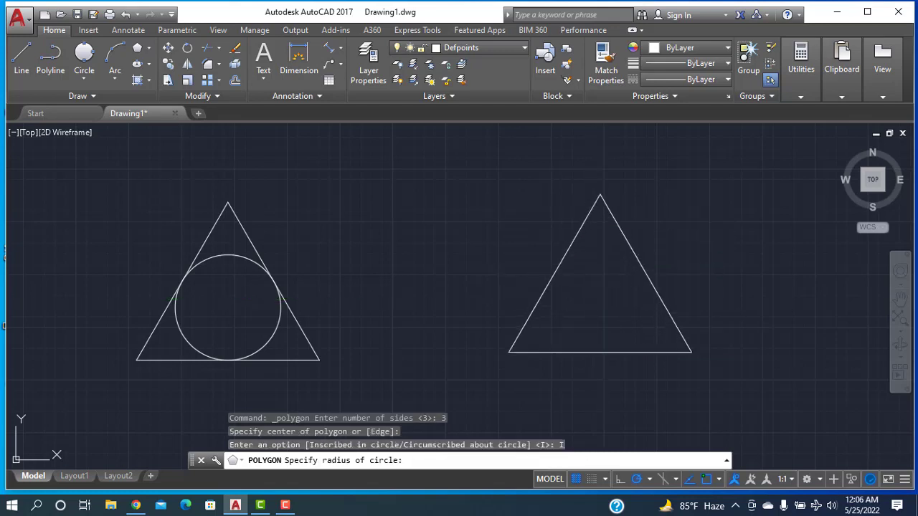
Step: Draw a 3-Point circle through the triangle's lower-left, lower-right and top corners, then select both
click(83, 79)
click(106, 185)
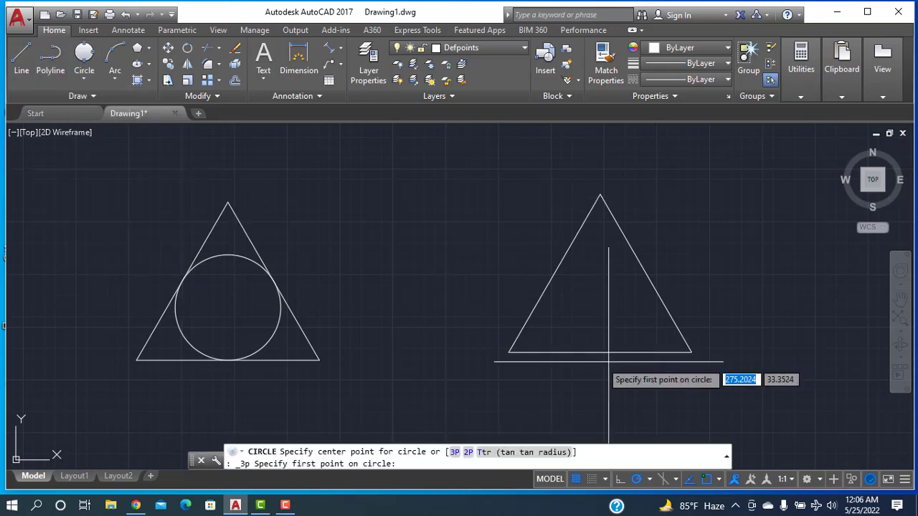
click(508, 351)
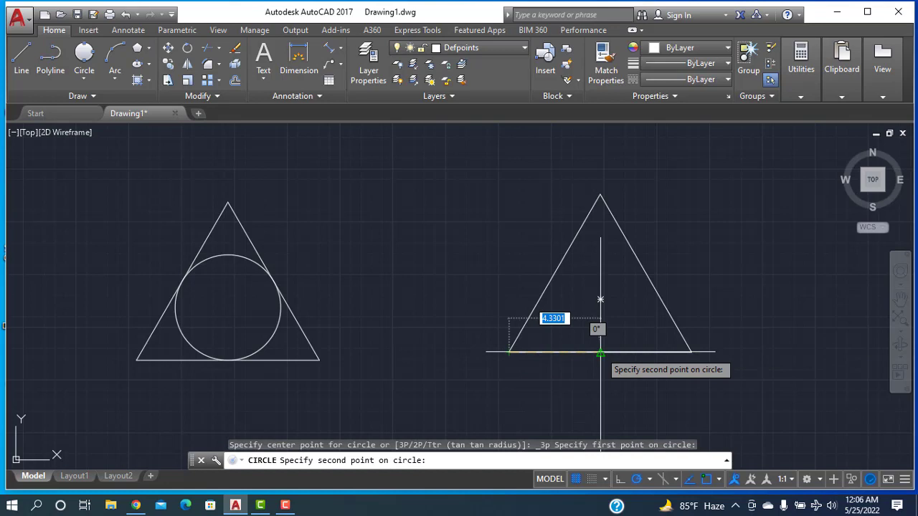
click(692, 352)
click(600, 194)
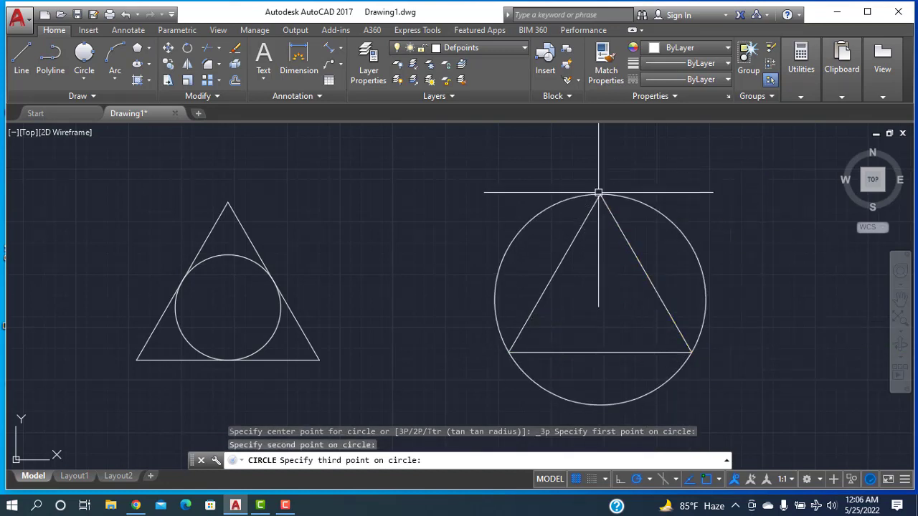
scroll(767, 337, down, 2)
mouse_move(564, 352)
middle_down()
mouse_move(520, 248)
mouse_move(505, 285)
middle_up()
mouse_move(732, 202)
mouse_down()
mouse_move(549, 262)
mouse_move(586, 250)
mouse_up()
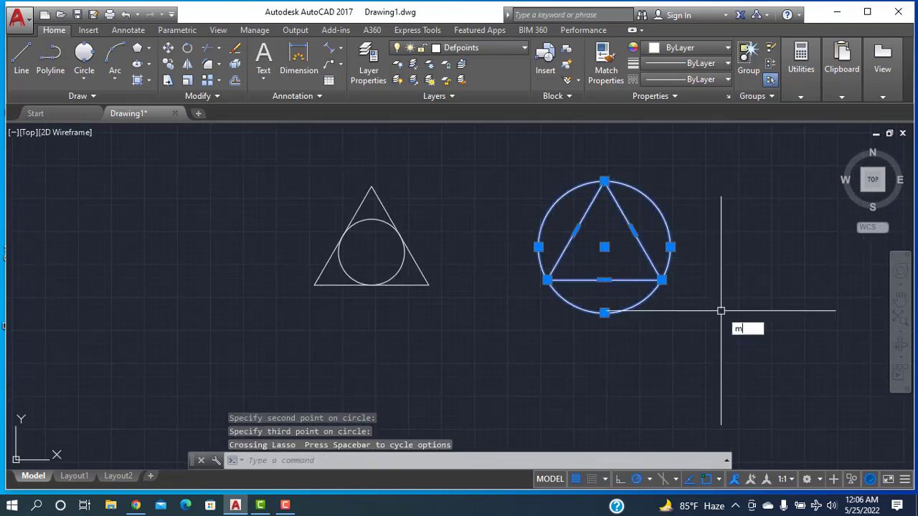
Step: Move the circumscribed triangle figure from its circle centre level with the other triangle
key(Return)
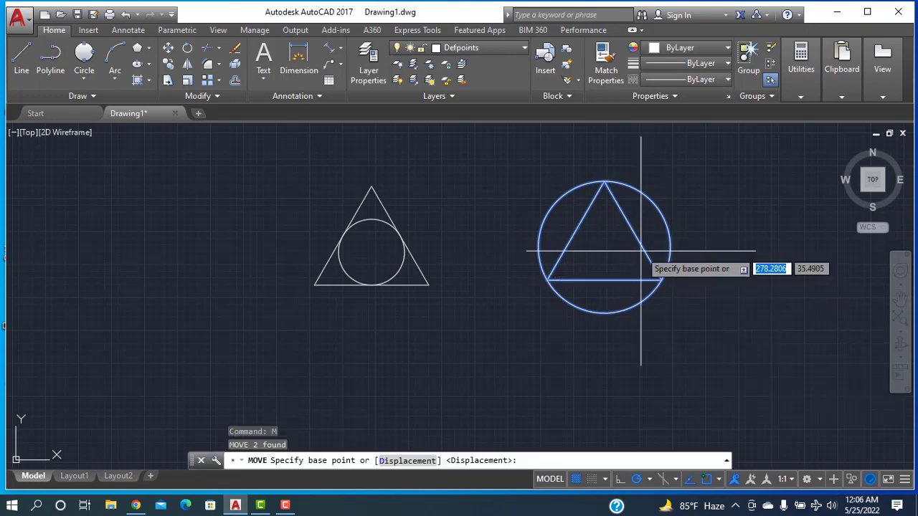
click(604, 248)
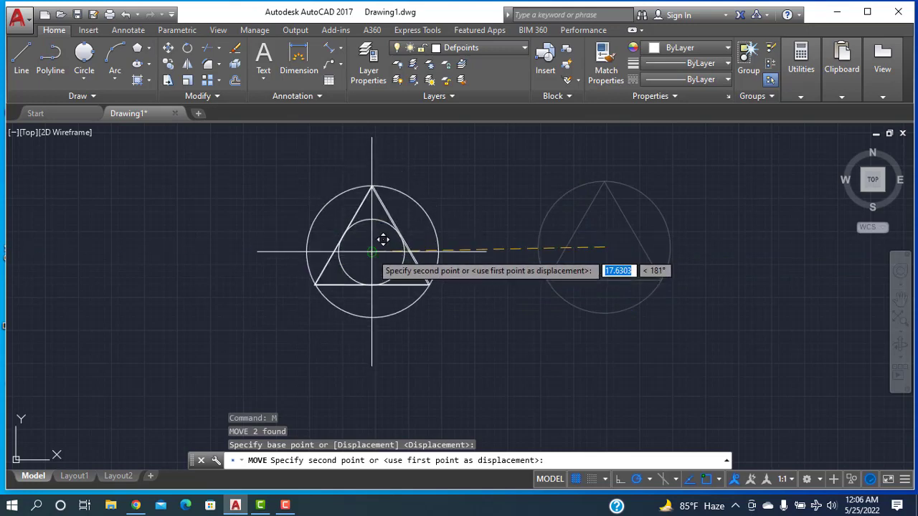
click(539, 250)
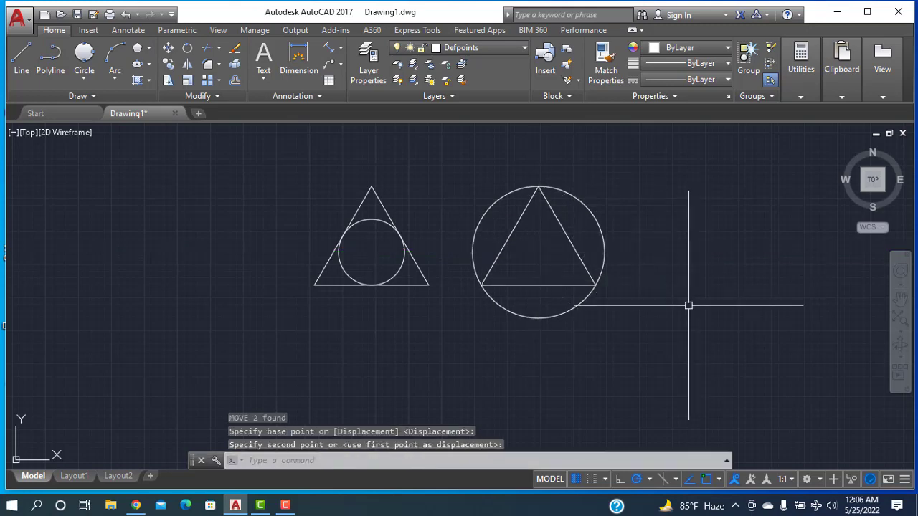
middle_drag(674, 323, 884, 337)
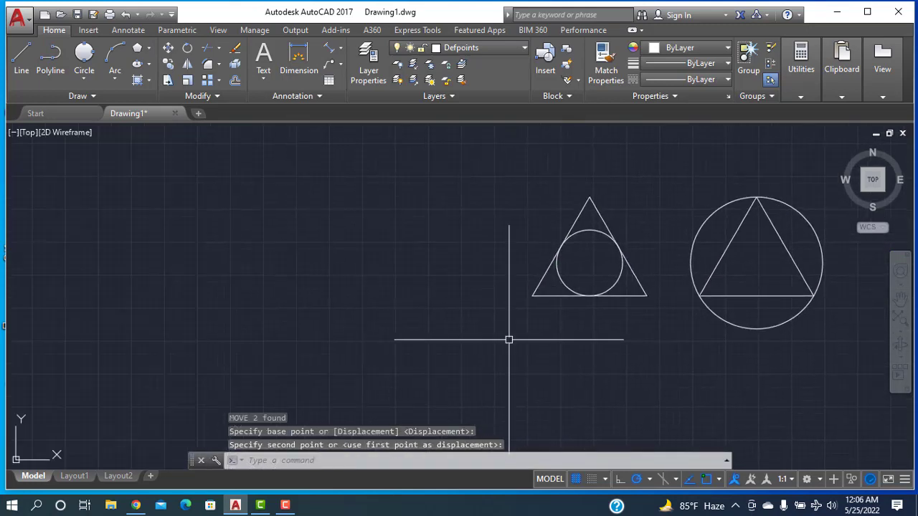
Step: Move both triangle figures into line beside the two squares
scroll(635, 346, up, 4)
scroll(635, 345, down, 4)
mouse_move(635, 345)
middle_down()
mouse_move(591, 324)
mouse_move(535, 324)
middle_up()
mouse_move(729, 212)
mouse_down()
mouse_move(477, 256)
mouse_move(436, 174)
mouse_up()
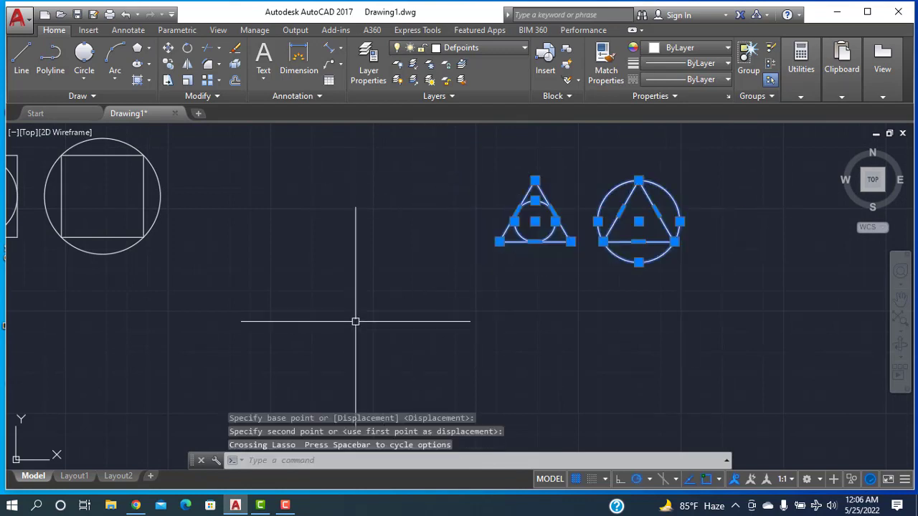
key(Return)
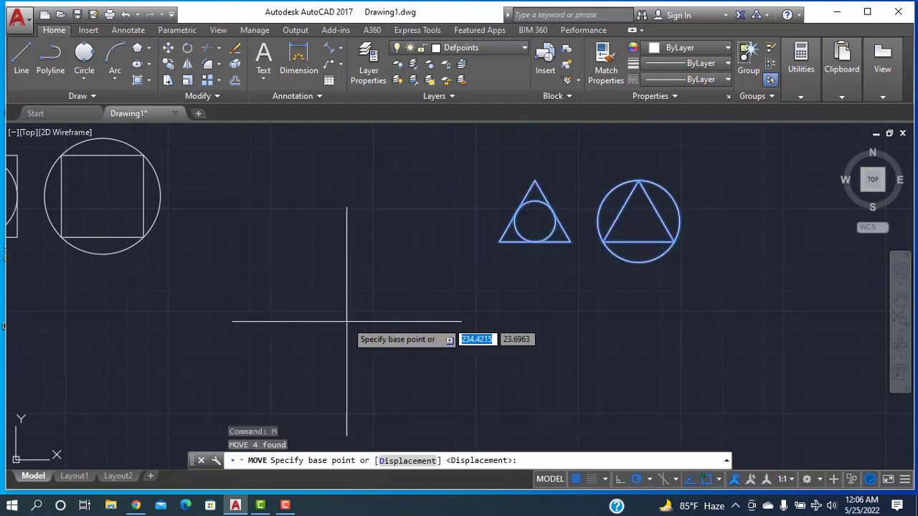
click(535, 221)
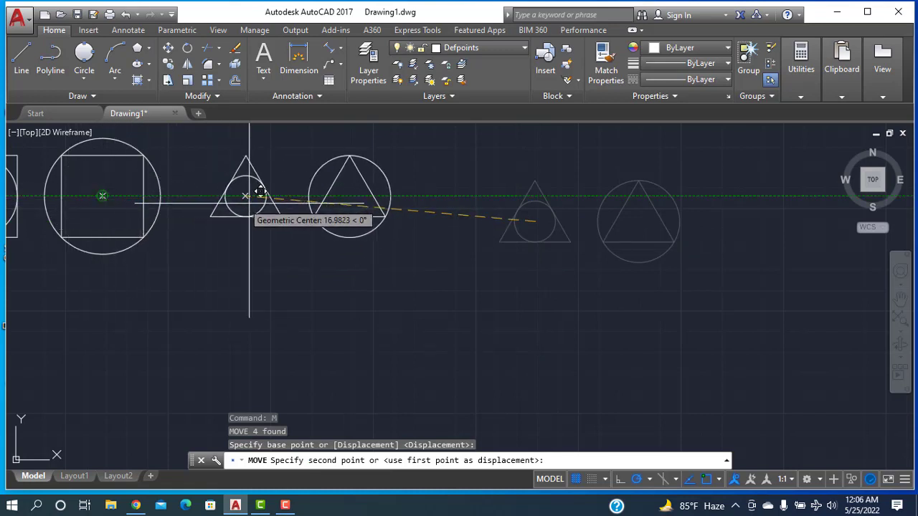
click(311, 217)
mouse_move(259, 305)
middle_down()
mouse_move(553, 352)
mouse_move(492, 359)
middle_up()
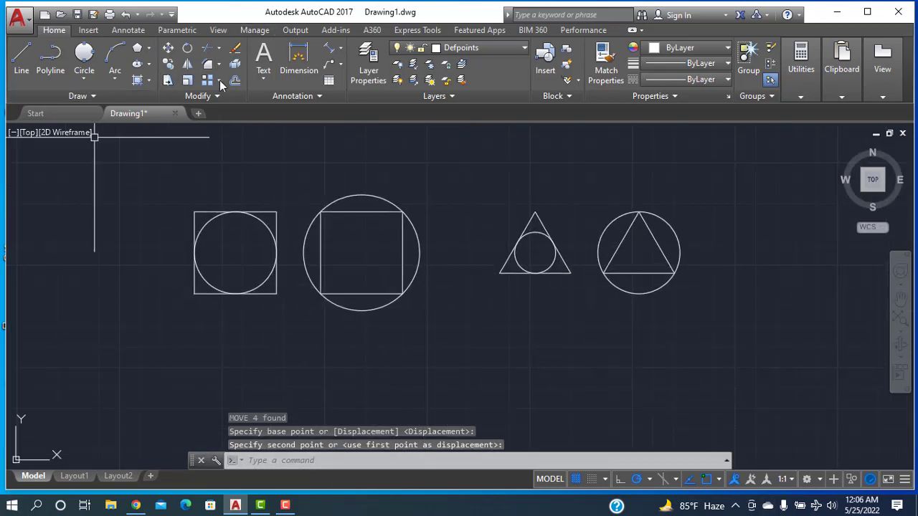
Step: Add multiline text 'Sketch inside and outside circle in square' under the squares with enlarged height
click(263, 76)
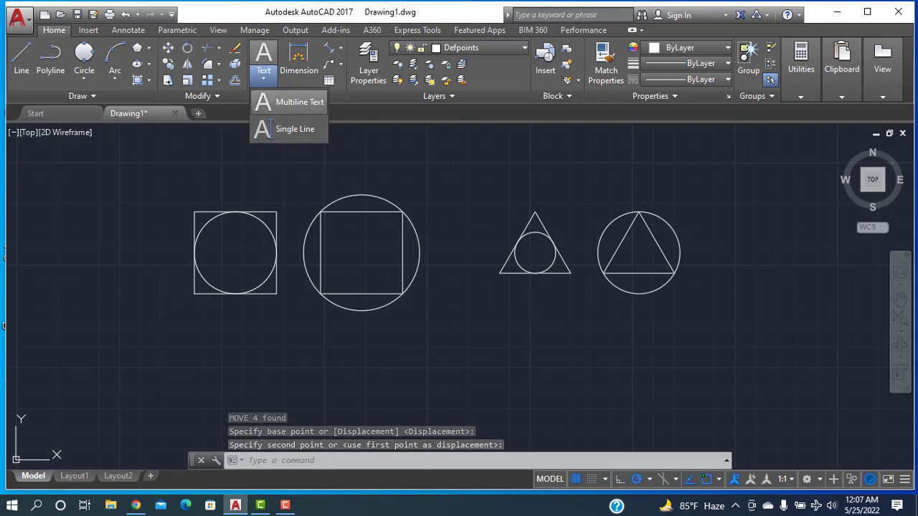
click(287, 102)
click(213, 332)
click(388, 396)
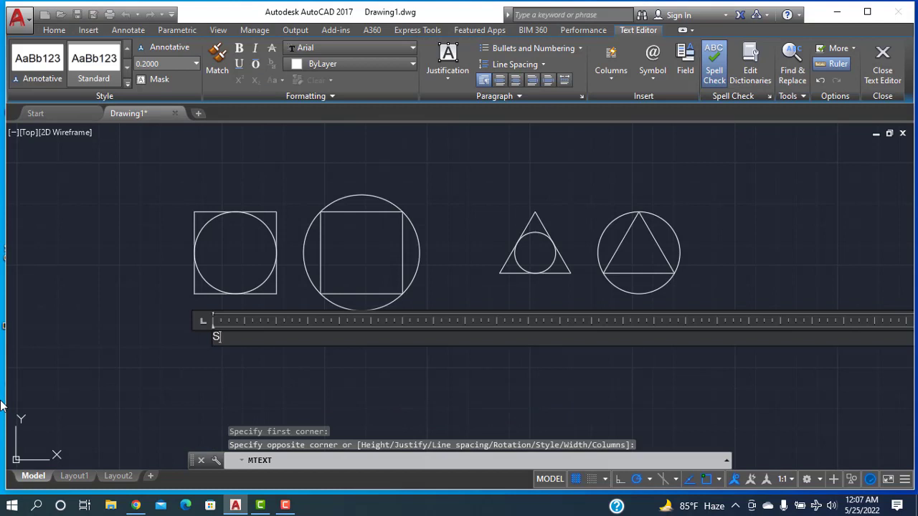
text(Sketch inside and outside circle in square)
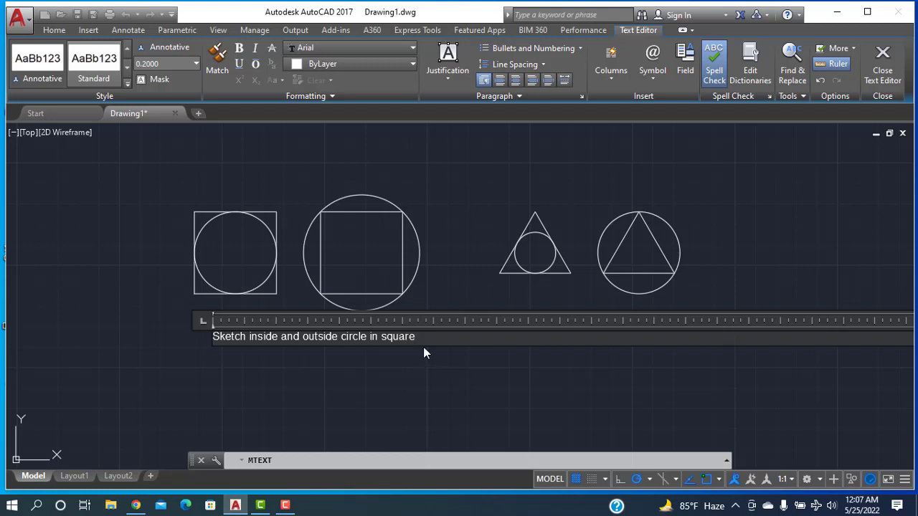
key(ctrl+a)
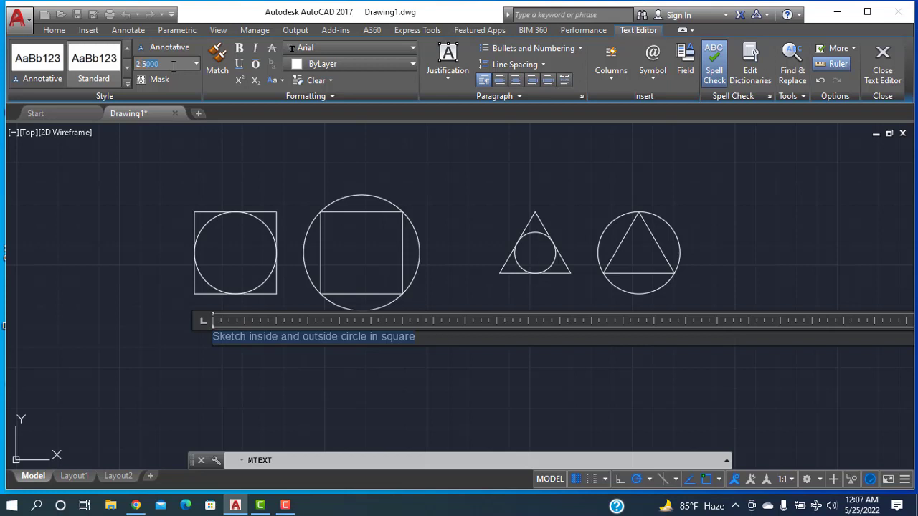
text(10)
key(Return)
click(108, 293)
mouse_move(466, 380)
middle_down()
mouse_move(426, 320)
mouse_move(392, 345)
middle_up()
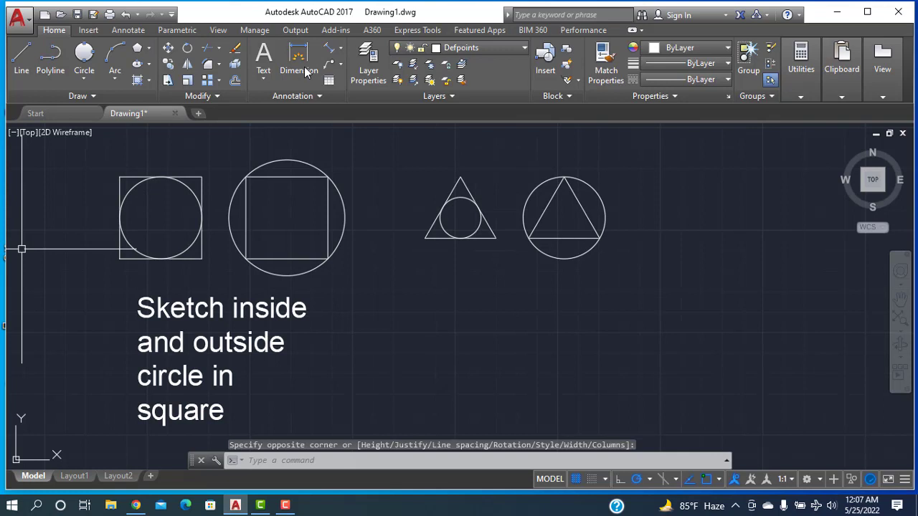
Step: Add multiline text 'Sketch circle inside and outside of triangle' under the triangles with enlarged height
click(263, 79)
click(274, 104)
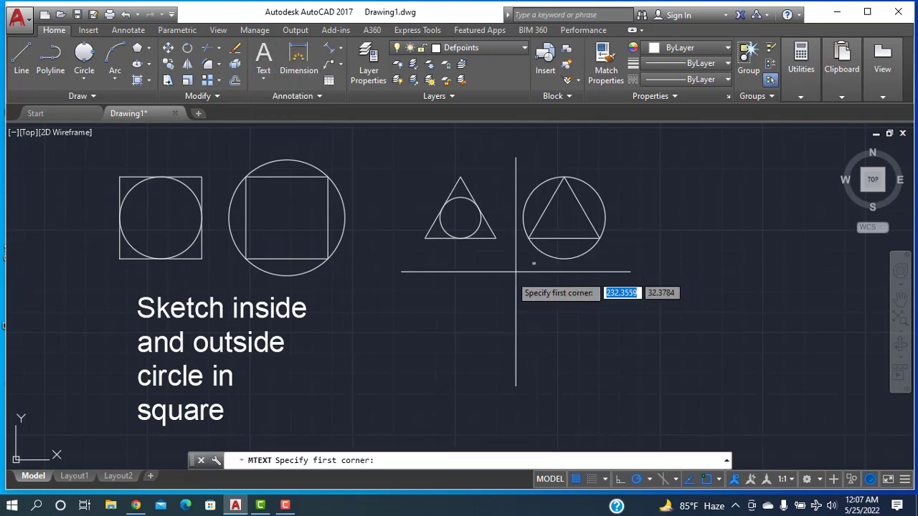
click(421, 270)
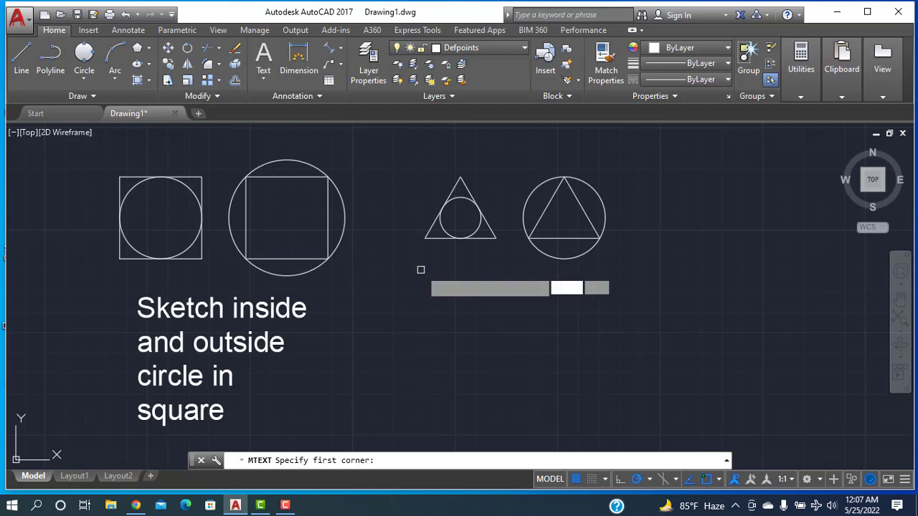
click(649, 354)
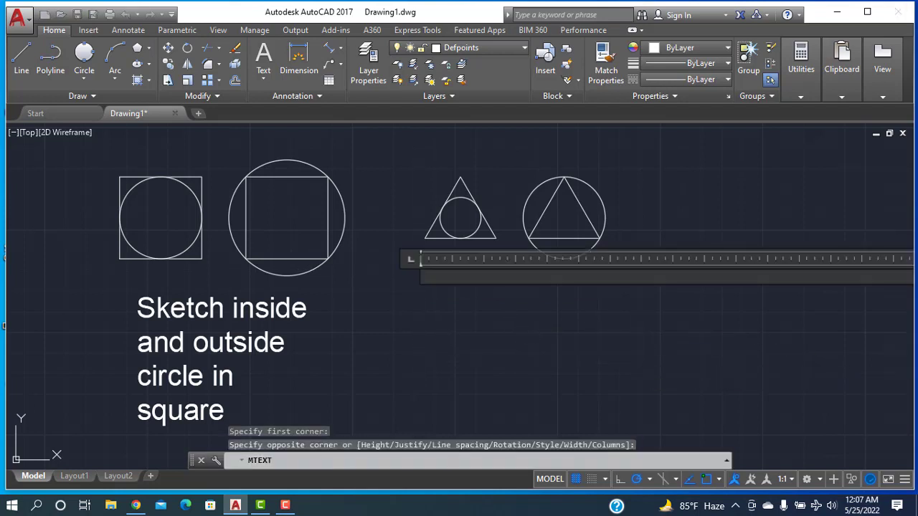
text(Sketch cirl)
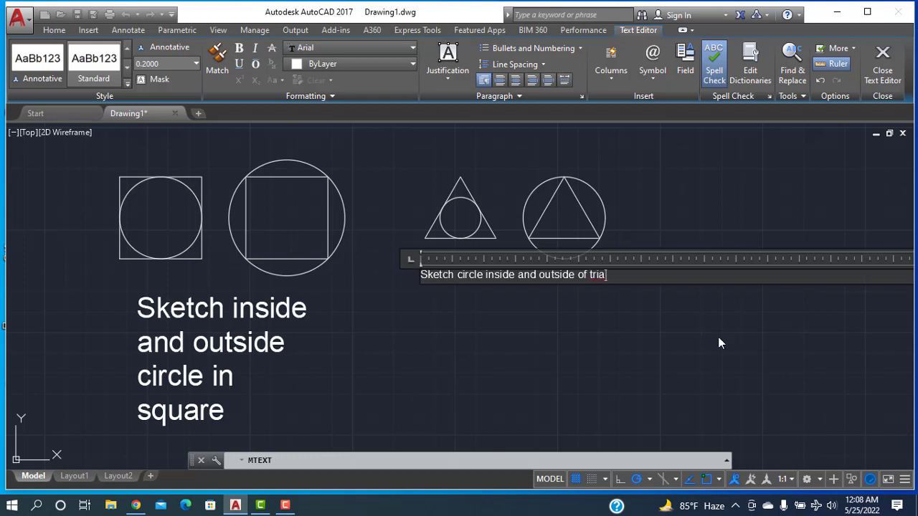
text(ngle)
drag(627, 275, 388, 148)
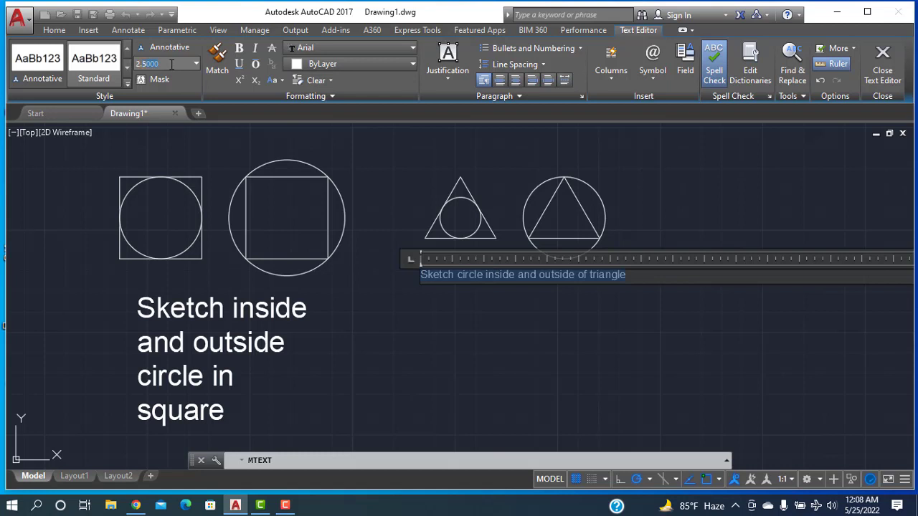
text(25)
key(Return)
click(370, 311)
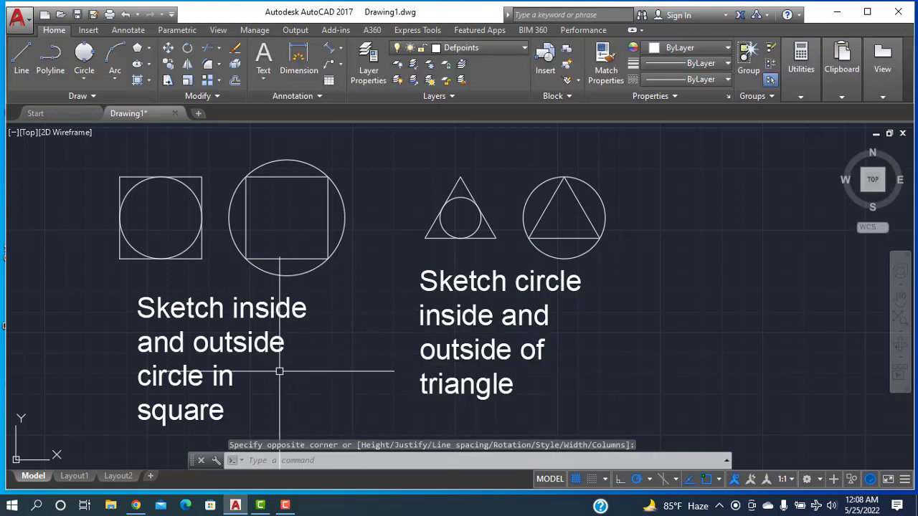
Step: Replace 'in' with 'of' in the square label's MText, correcting a stray typed letter
key(Escape)
double_click(213, 344)
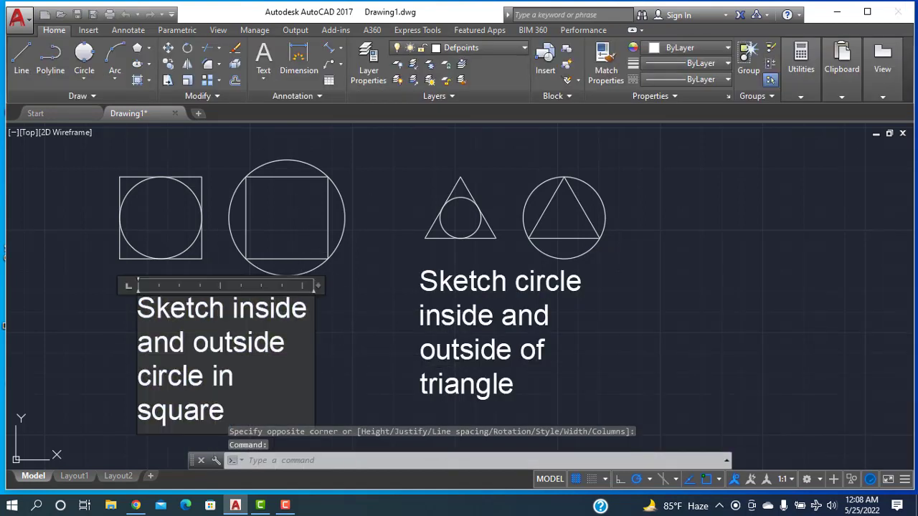
double_click(223, 378)
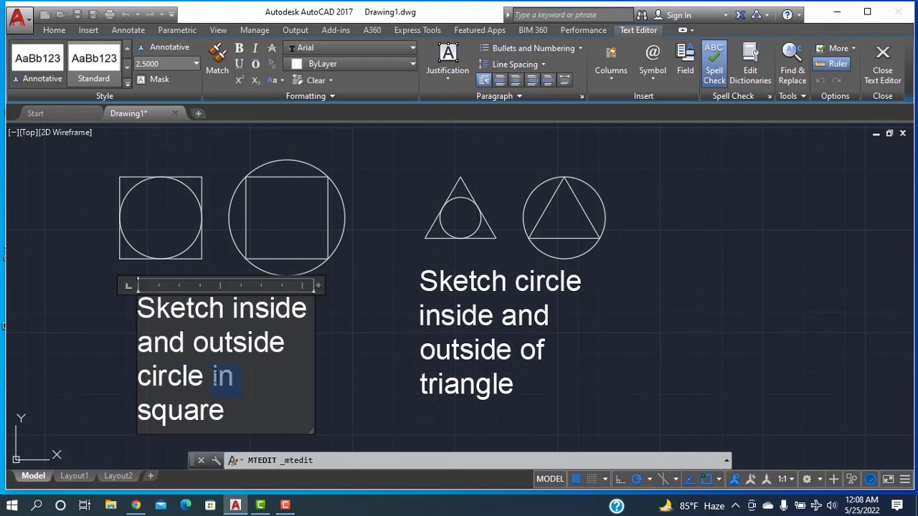
text(od)
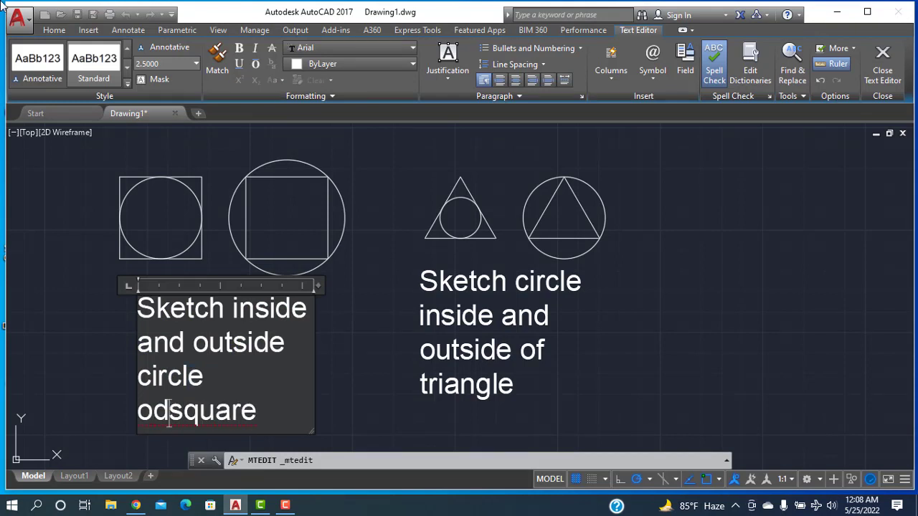
key(BackSpace)
text(f)
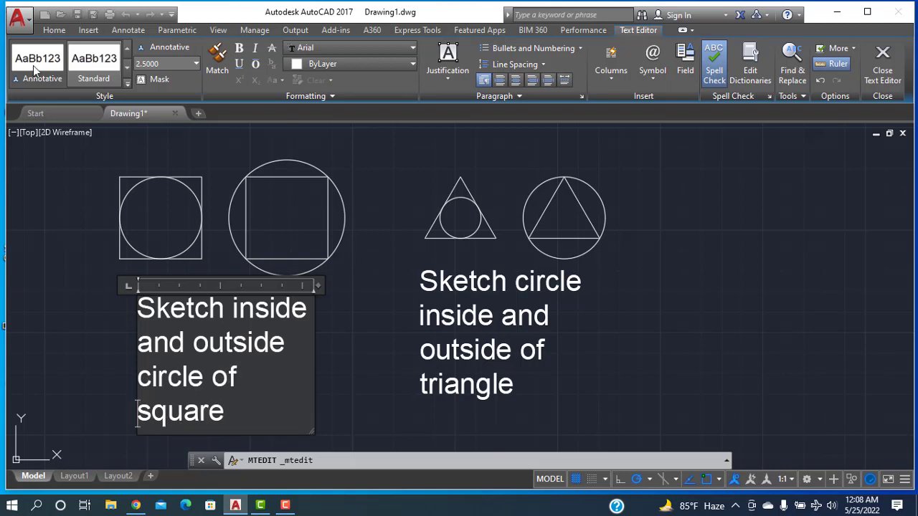
Step: Make the whole square label cyan
mouse_move(227, 416)
mouse_down()
mouse_move(144, 343)
mouse_move(136, 305)
mouse_up()
click(390, 64)
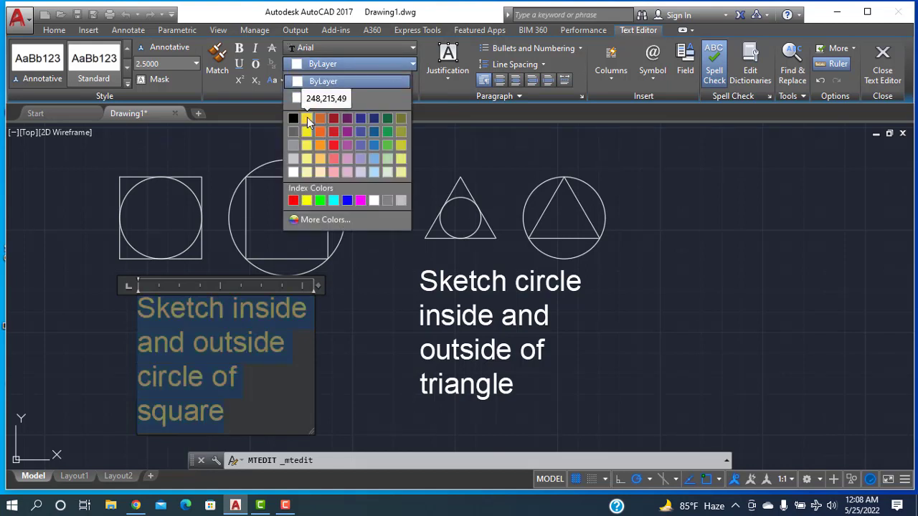
click(334, 201)
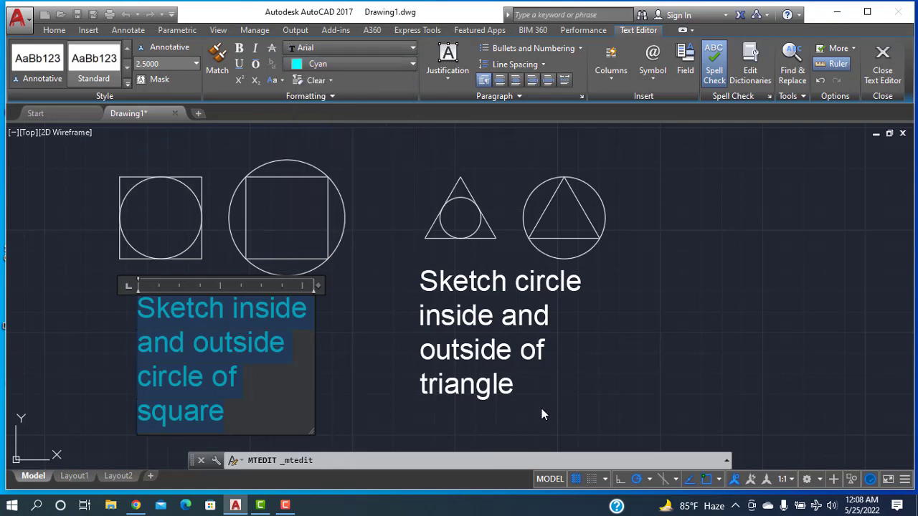
click(512, 385)
Step: Select all of the triangle caption's text and color it cyan
click(513, 384)
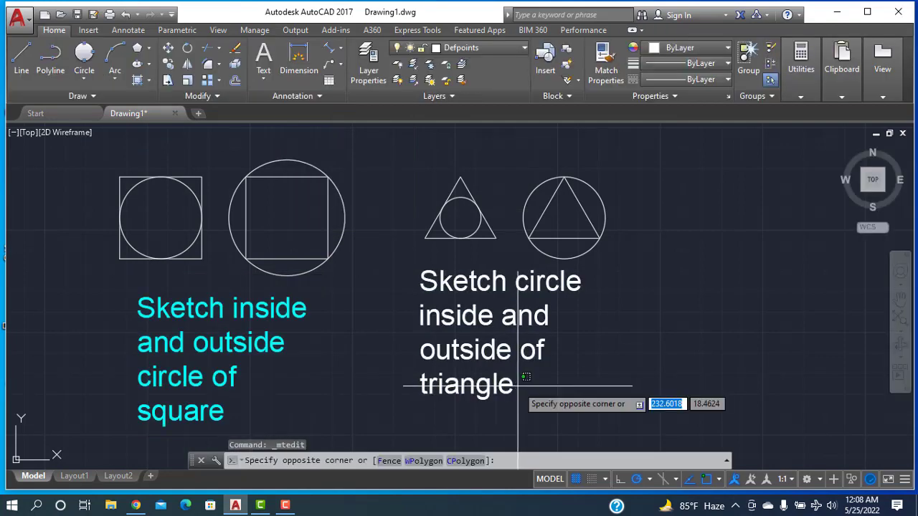
click(519, 386)
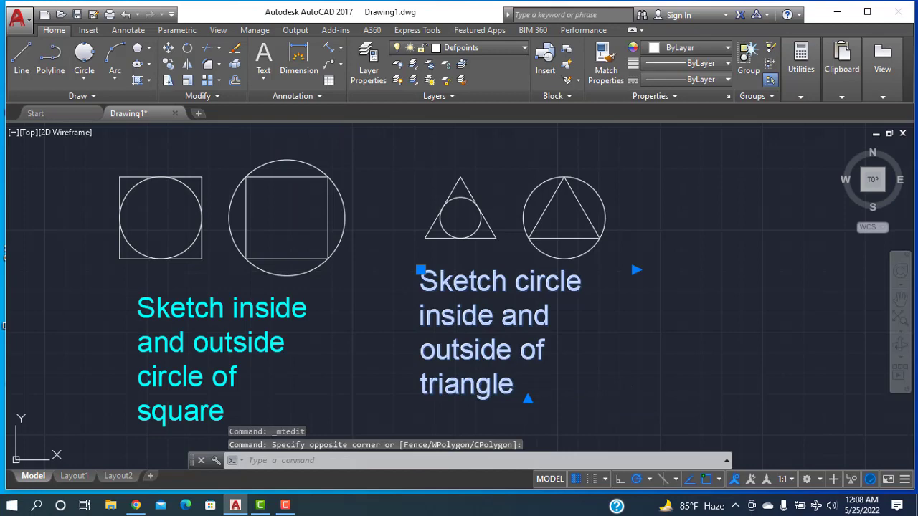
double_click(517, 387)
key(ctrl+a)
click(350, 63)
click(333, 201)
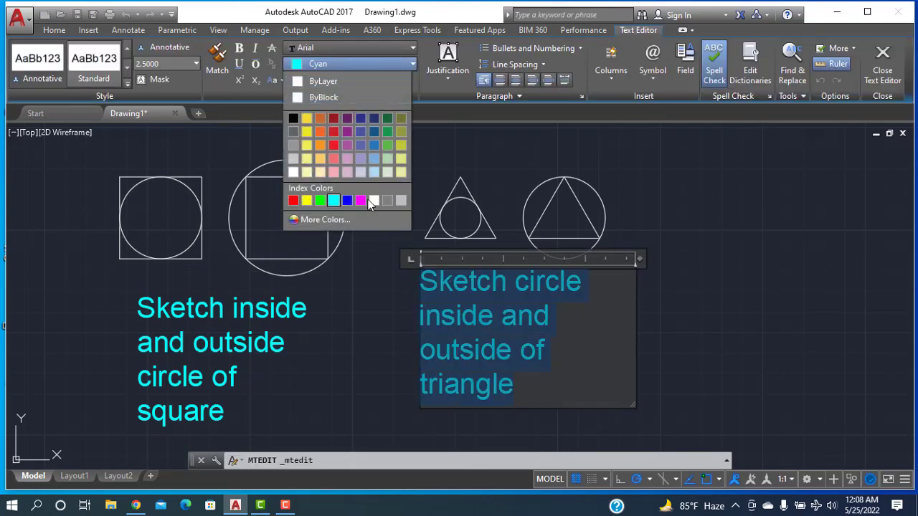
click(690, 264)
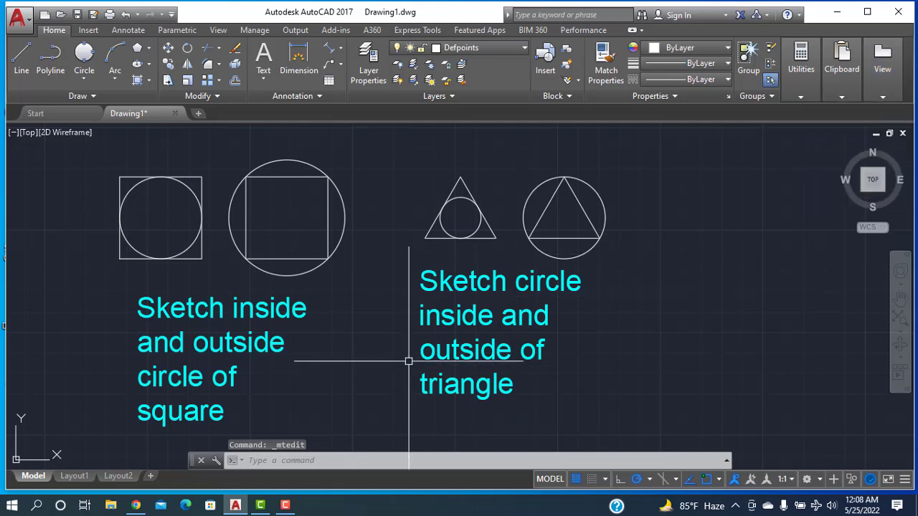
scroll(442, 373, down, 2)
mouse_move(576, 378)
middle_down()
mouse_move(629, 347)
mouse_move(744, 334)
middle_up()
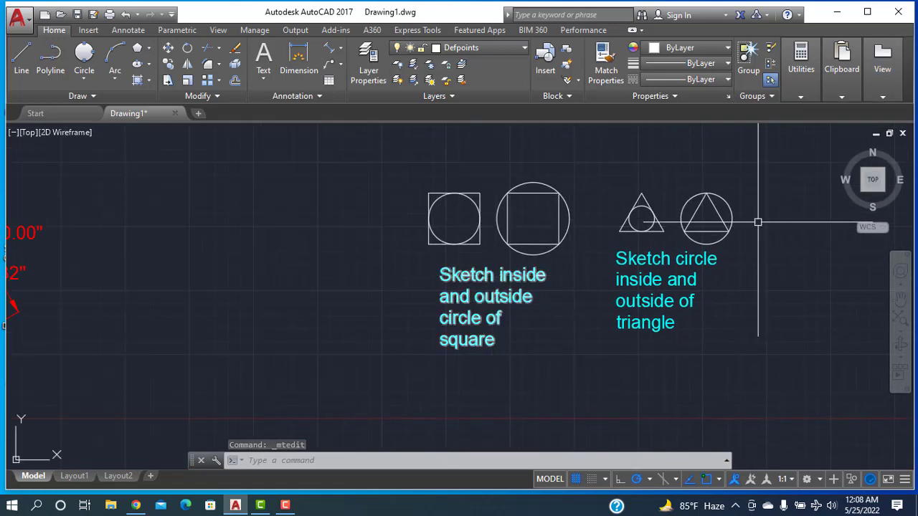
scroll(414, 266, down, 3)
mouse_move(352, 258)
middle_down()
mouse_move(335, 280)
mouse_move(598, 270)
mouse_move(517, 250)
middle_up()
scroll(208, 204, up, 2)
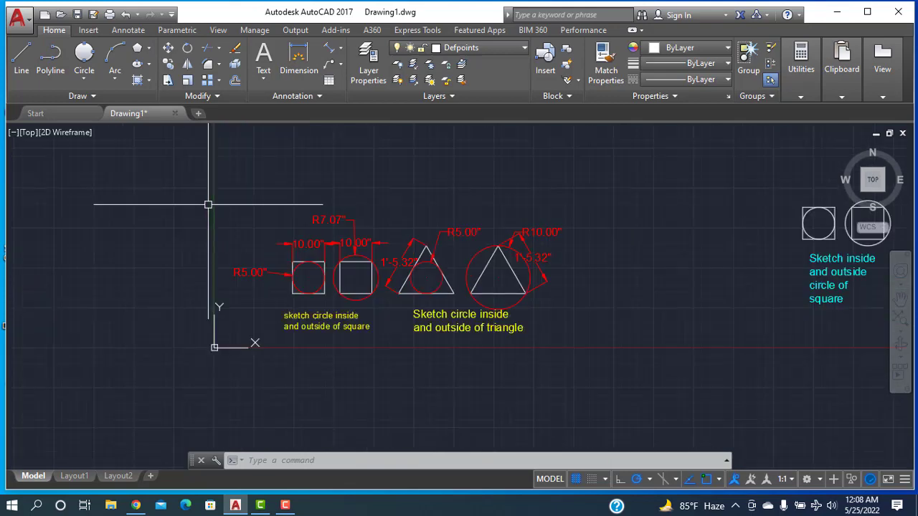
middle_drag(208, 204, 180, 191)
scroll(373, 215, up, 2)
scroll(566, 303, down, 6)
middle_drag(683, 292, 371, 255)
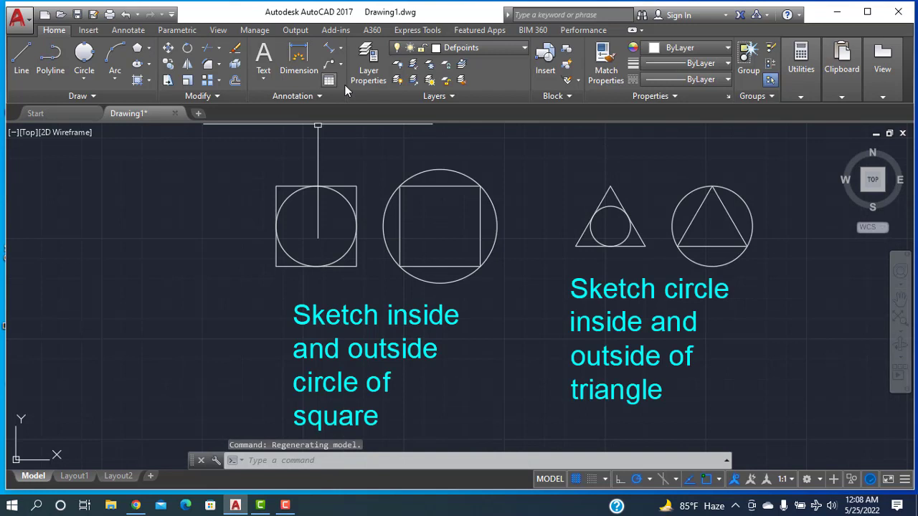
Step: Add radius dimensions R5.00" and R7.07" to the two squares' circles
click(342, 50)
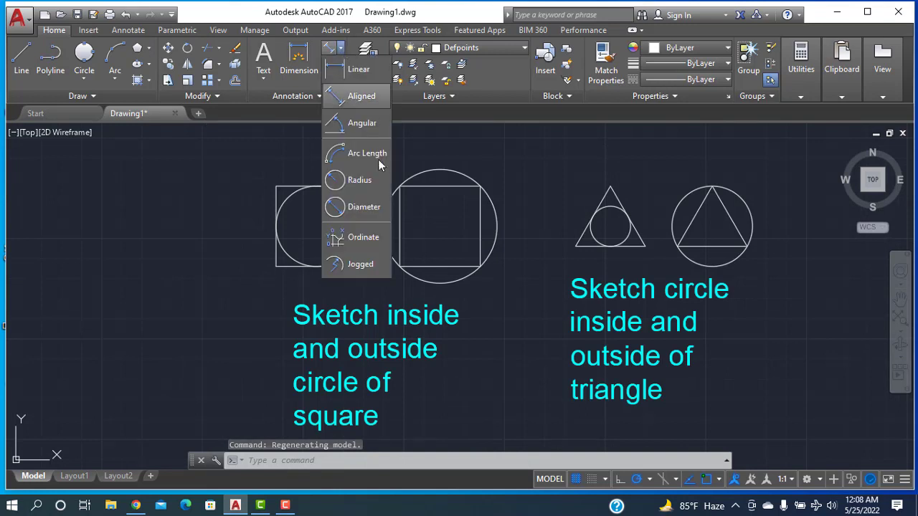
click(355, 180)
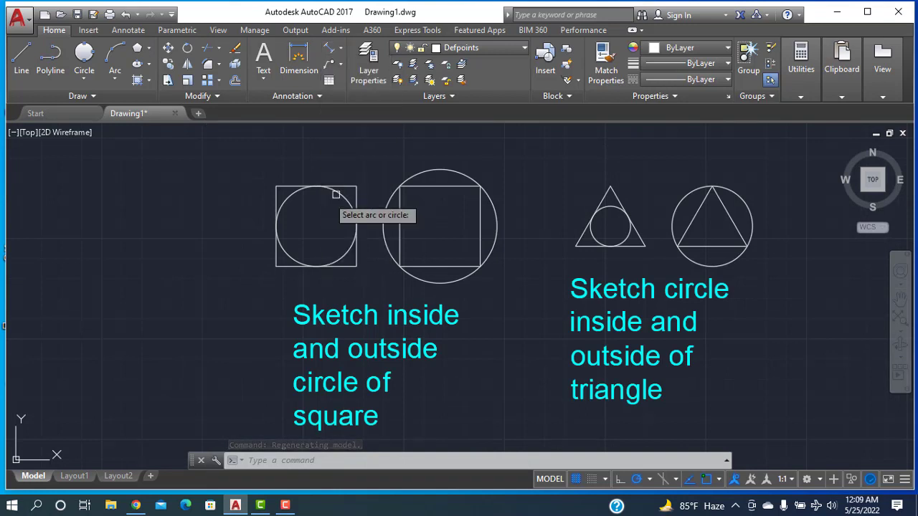
click(286, 200)
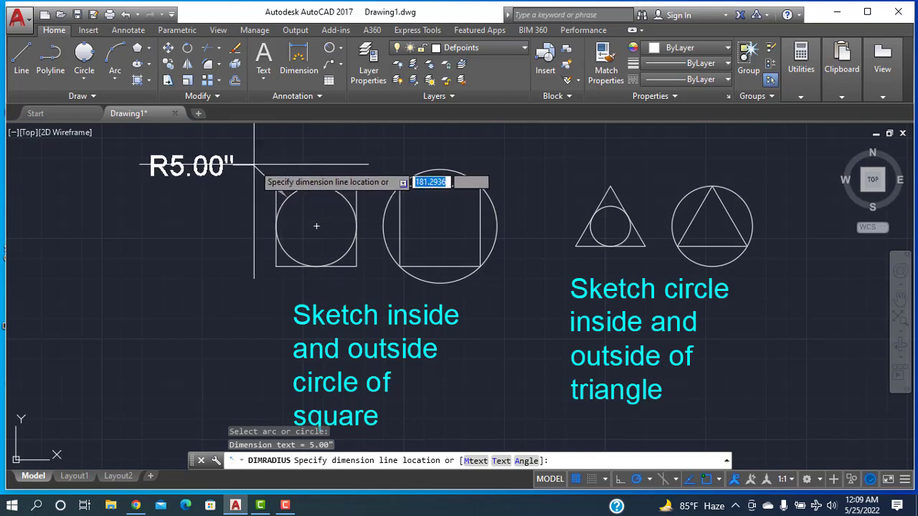
click(247, 166)
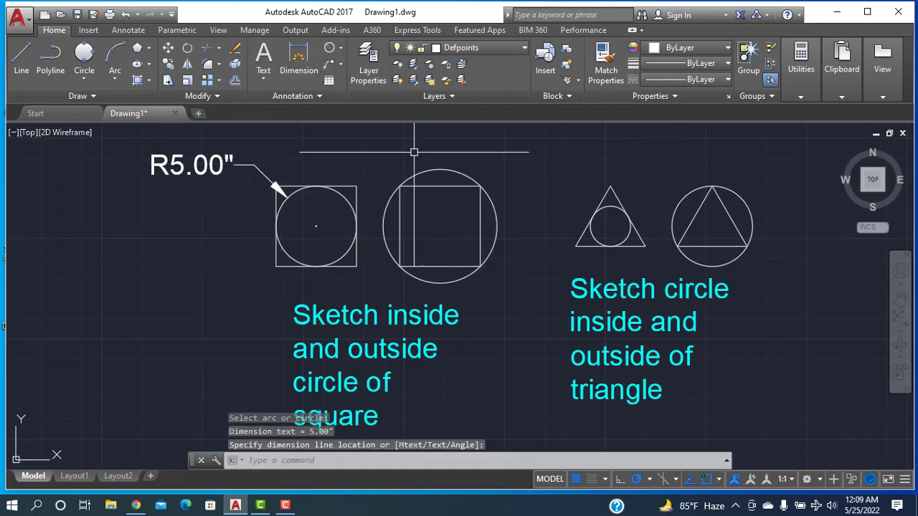
click(332, 50)
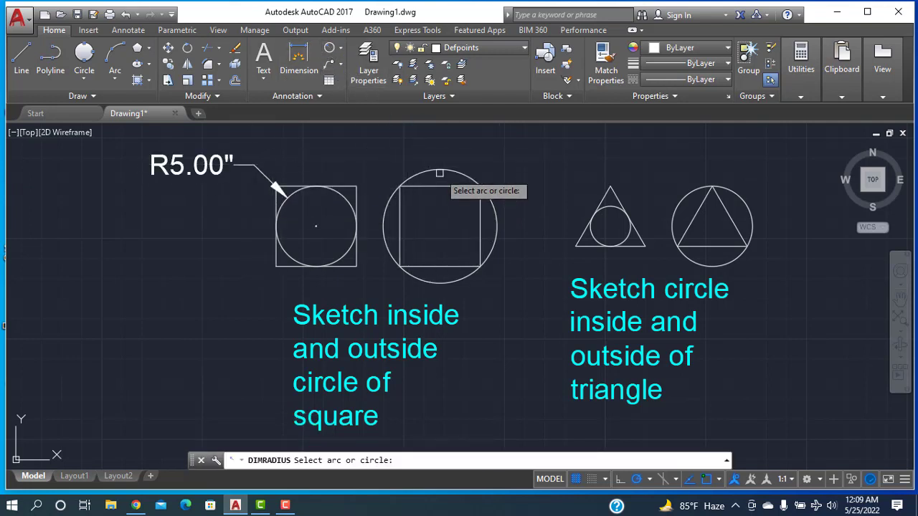
click(439, 170)
click(477, 152)
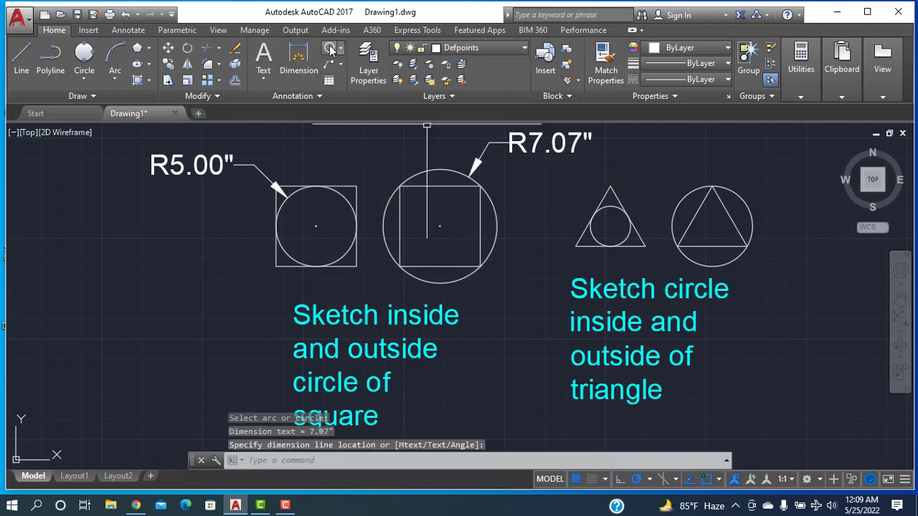
Step: Add radius dimensions R2.50" and R5.00" to the two triangles' circles
click(331, 51)
click(609, 207)
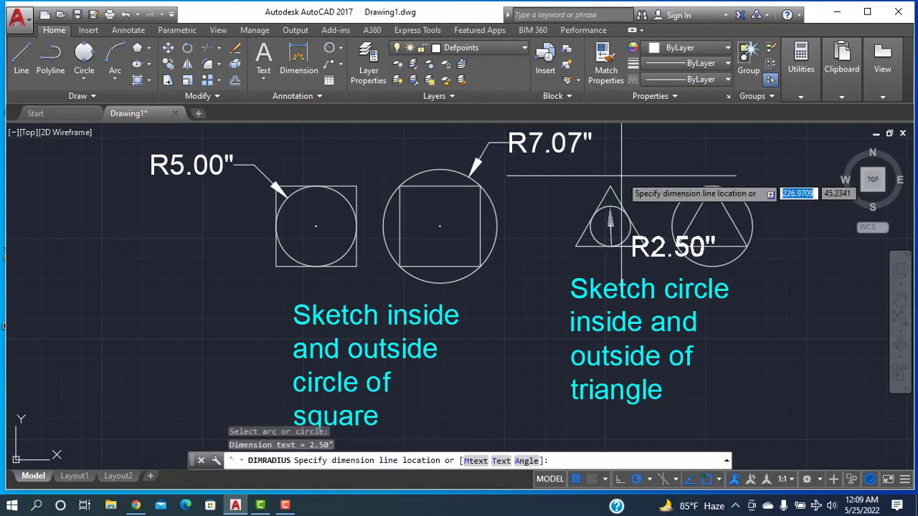
click(626, 168)
click(331, 51)
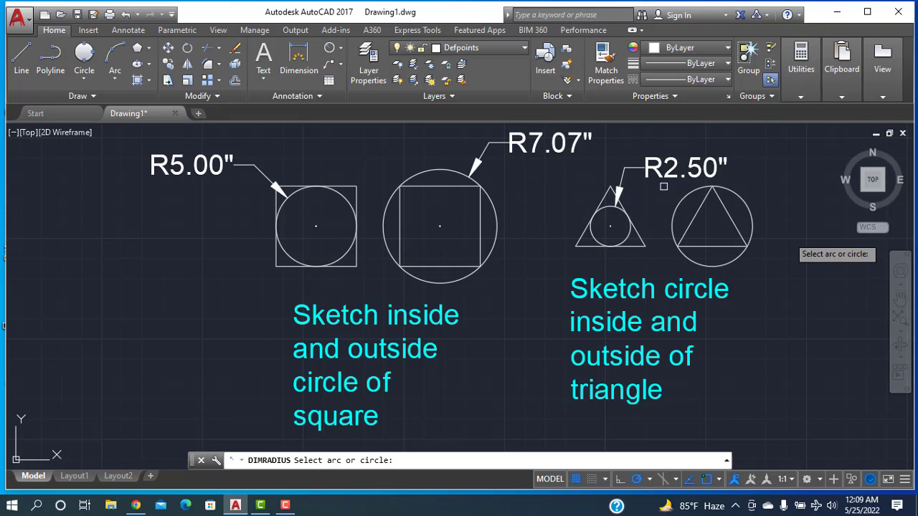
click(751, 224)
click(766, 181)
scroll(785, 272, down, 3)
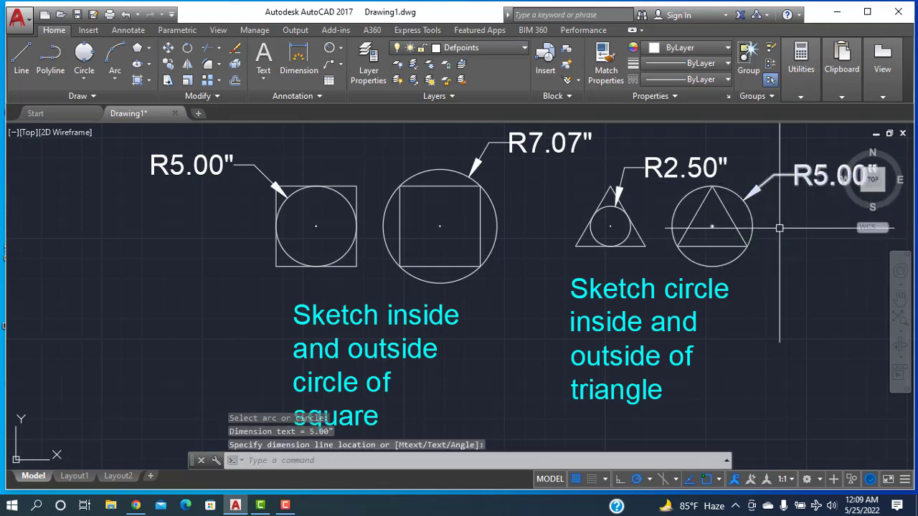
middle_drag(744, 327, 525, 311)
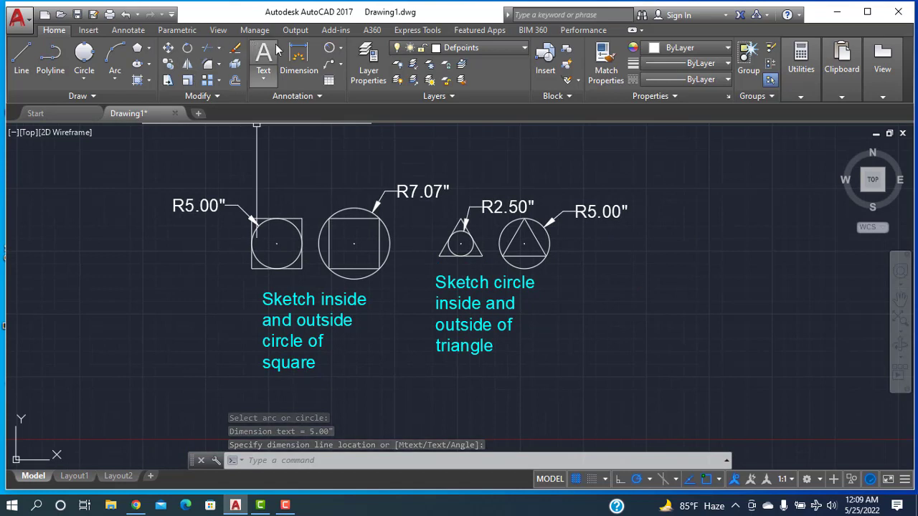
Step: Dimension the left square's width as 10.00" above it, discarding a mismeasured 10.63" attempt
click(341, 49)
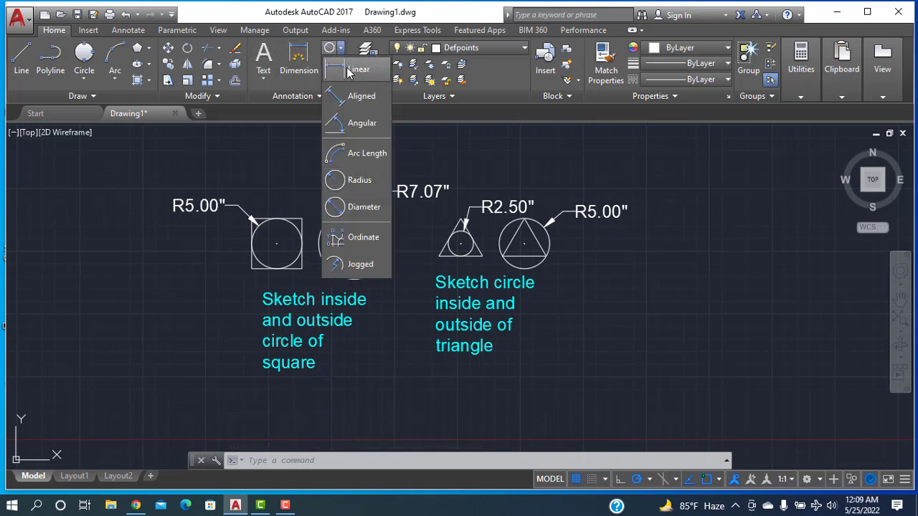
click(340, 68)
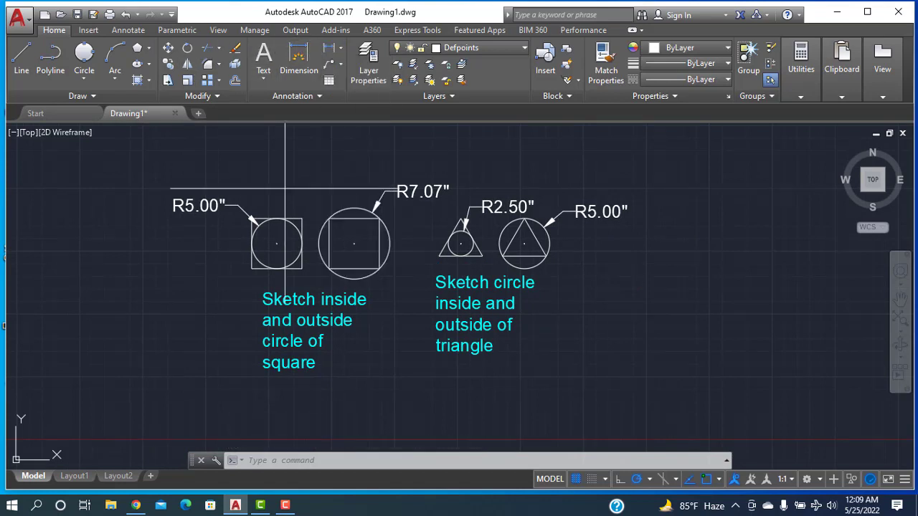
click(249, 218)
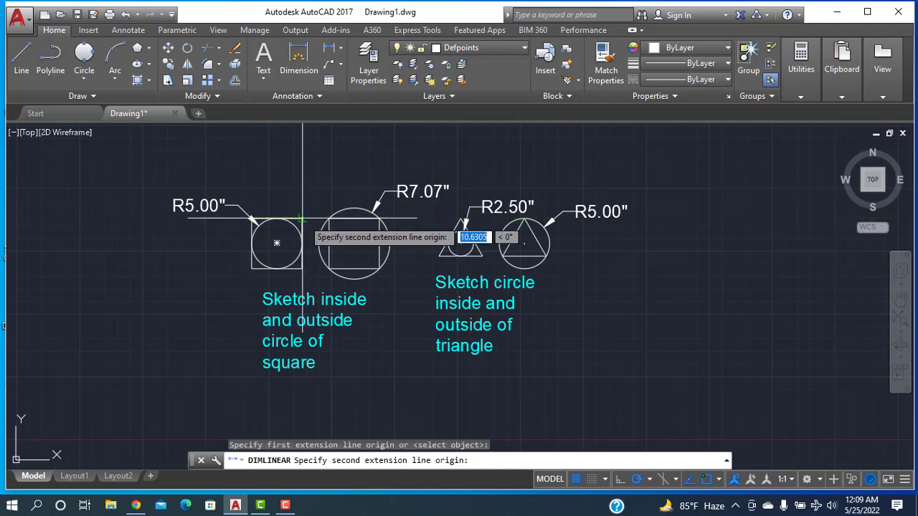
click(302, 219)
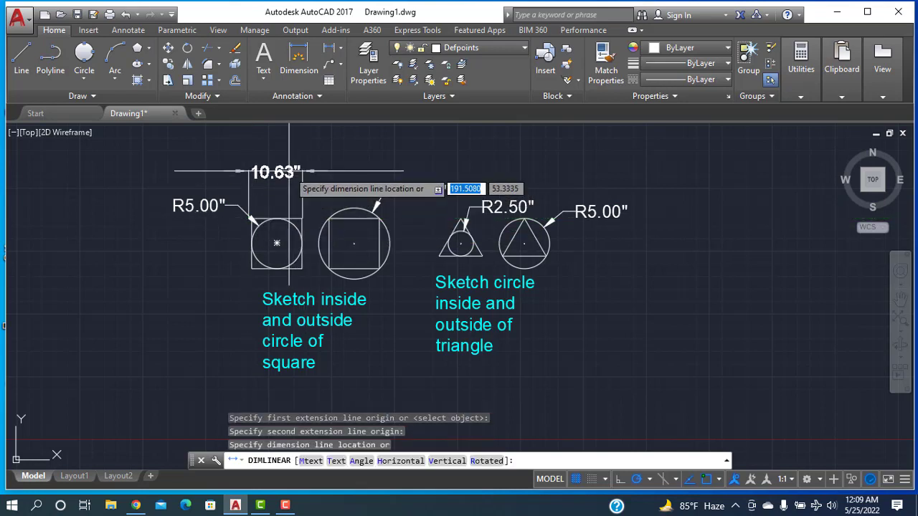
key(Escape)
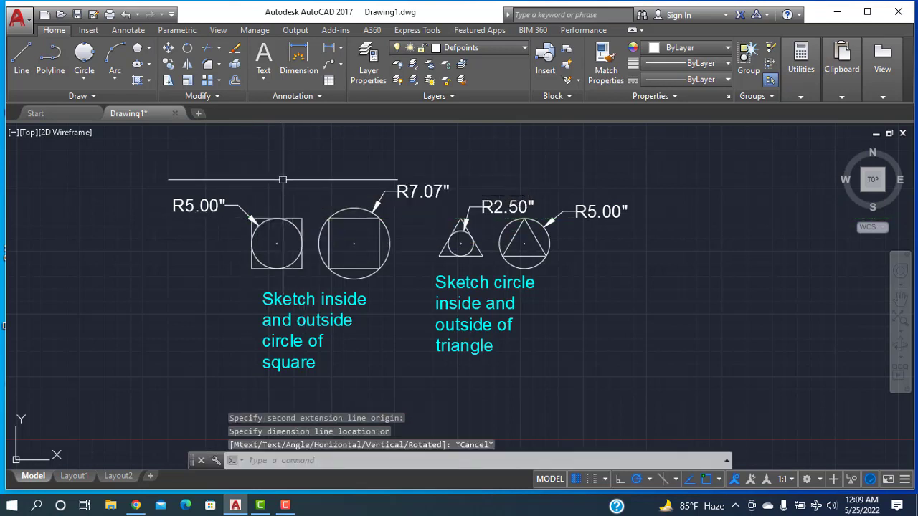
click(299, 58)
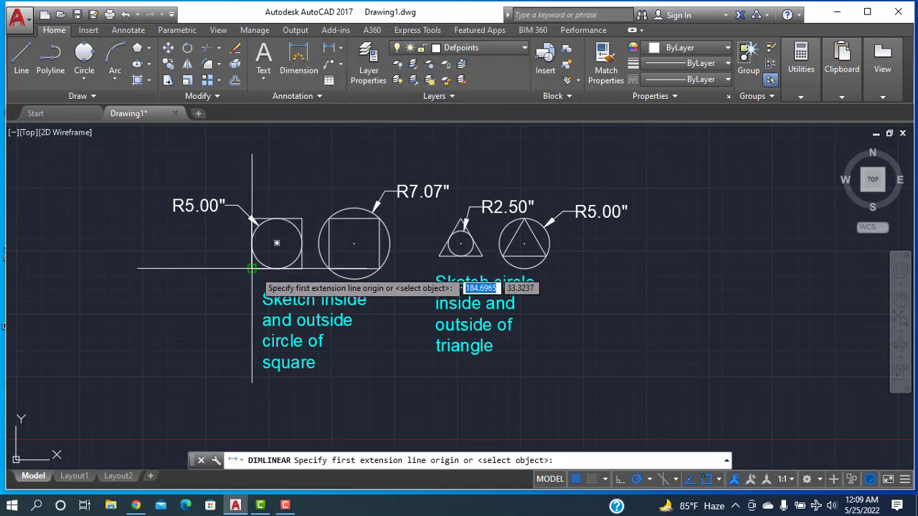
click(251, 269)
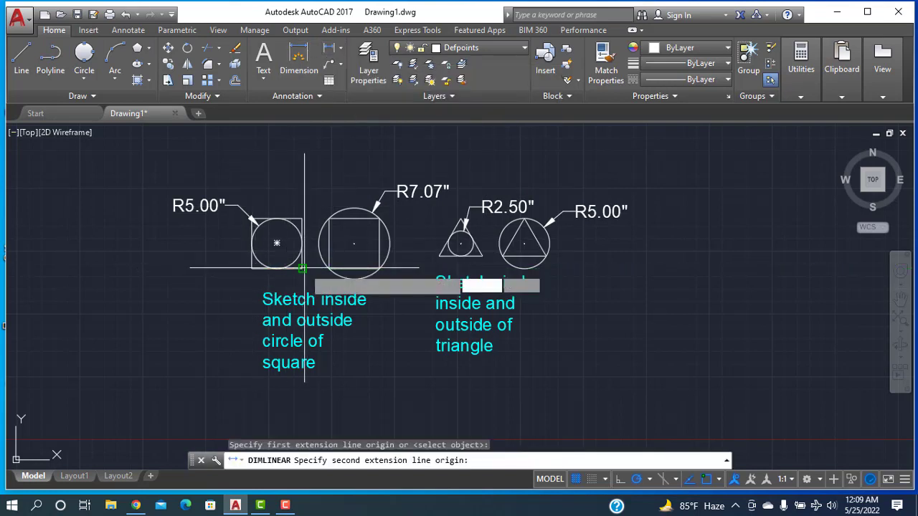
click(302, 269)
click(278, 149)
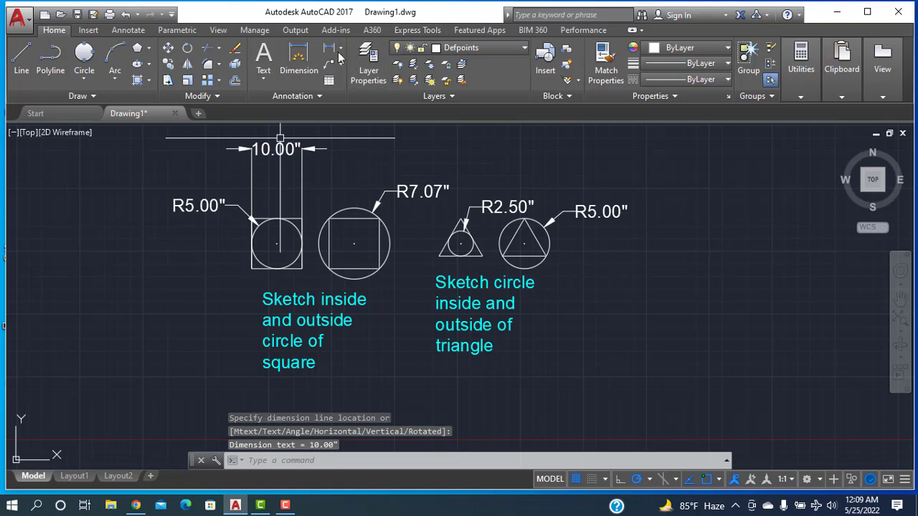
Step: Add a 10.00" linear width dimension above the second square
click(330, 49)
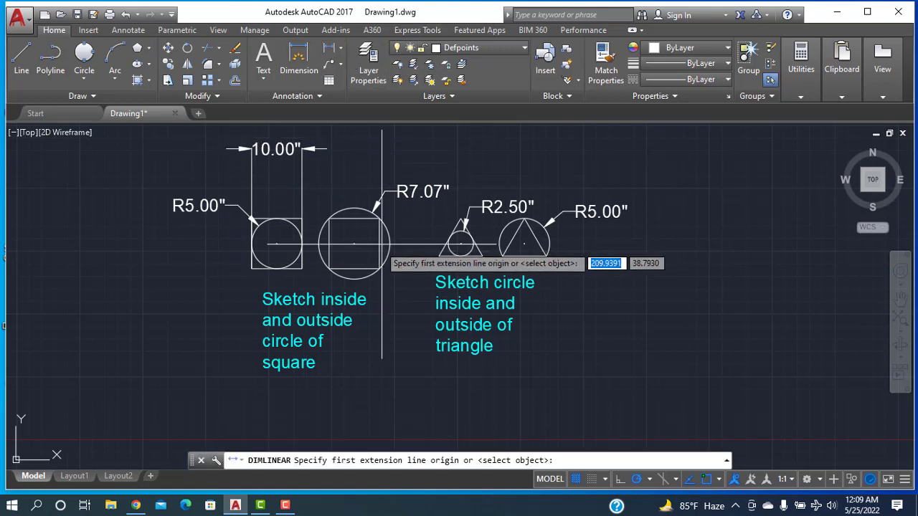
click(329, 269)
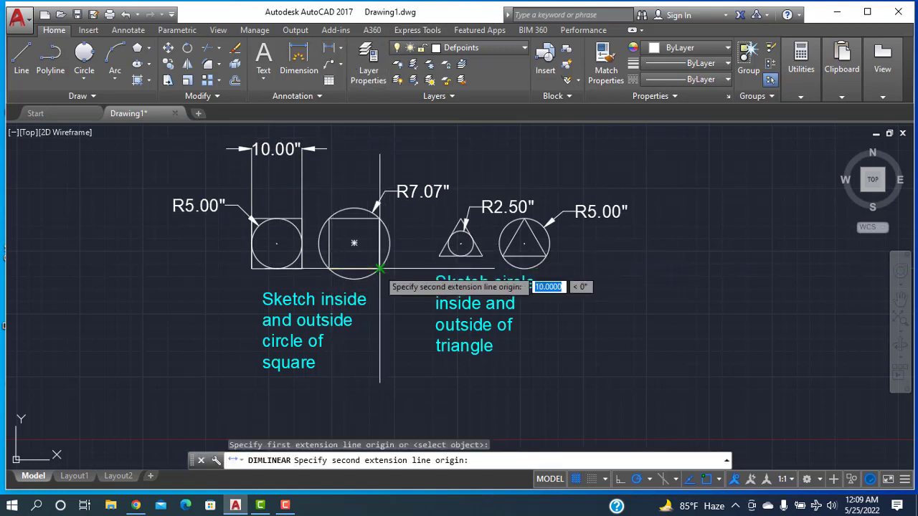
click(380, 269)
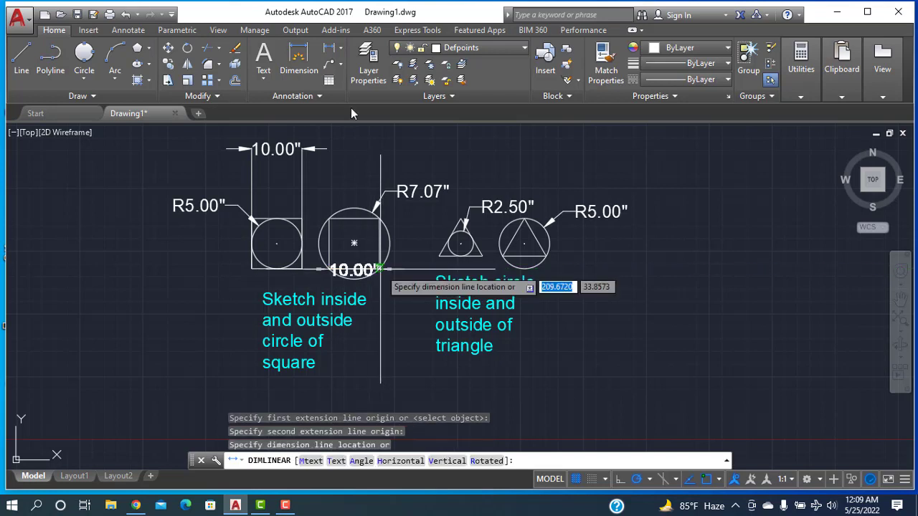
click(357, 165)
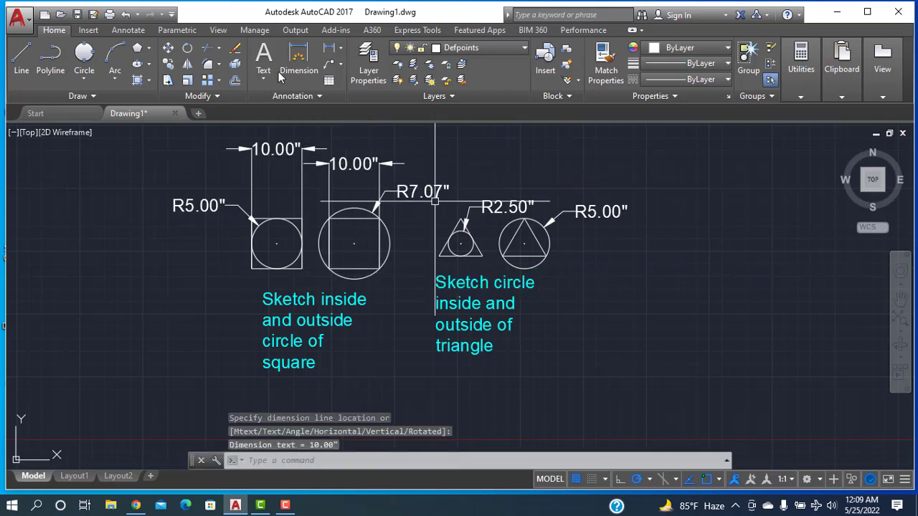
click(341, 48)
Step: Pick the right triangle's top and bottom-right vertices for an aligned dimension of its slanted side
click(351, 103)
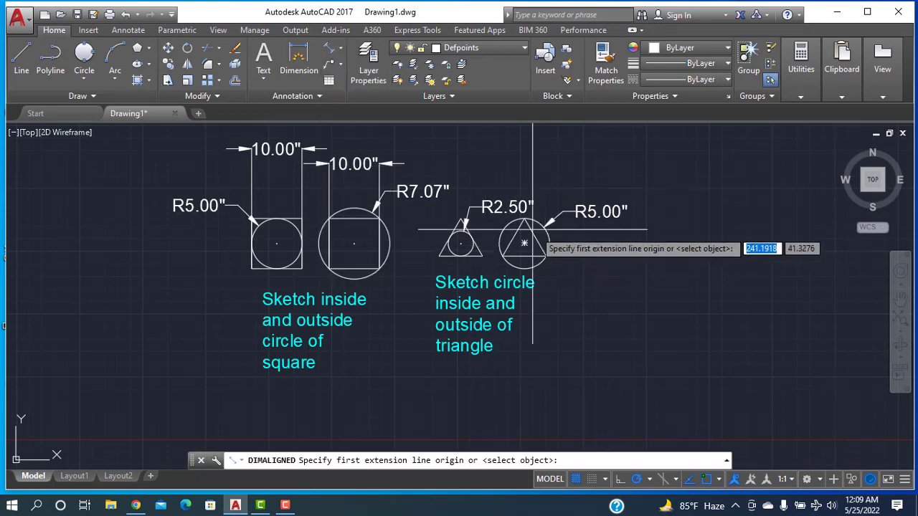
scroll(523, 208, up, 4)
click(519, 198)
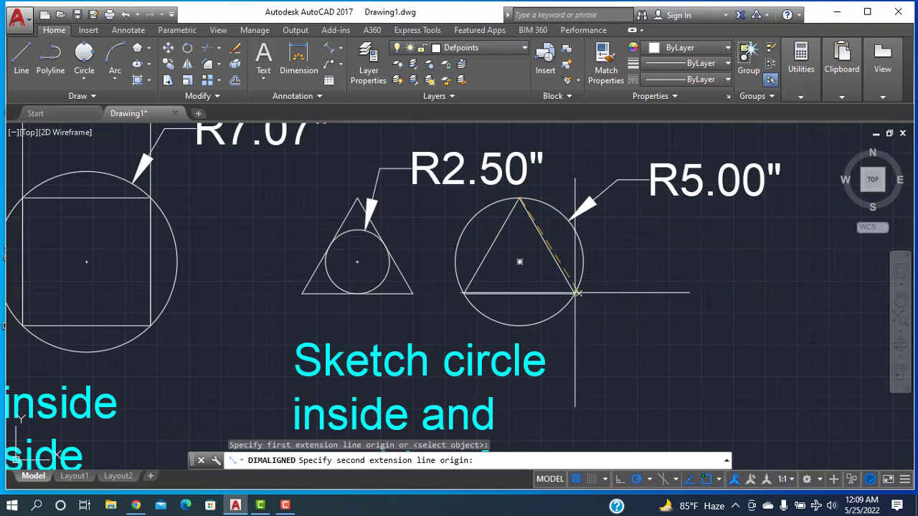
click(574, 293)
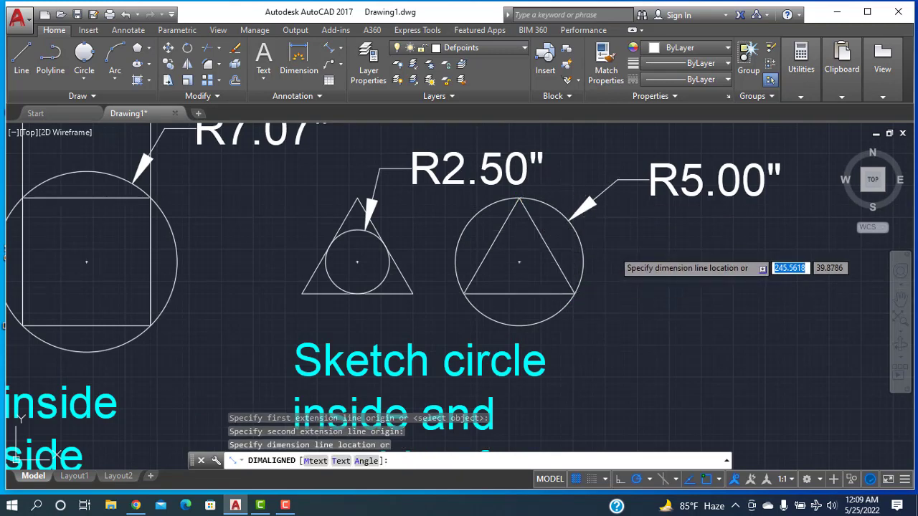